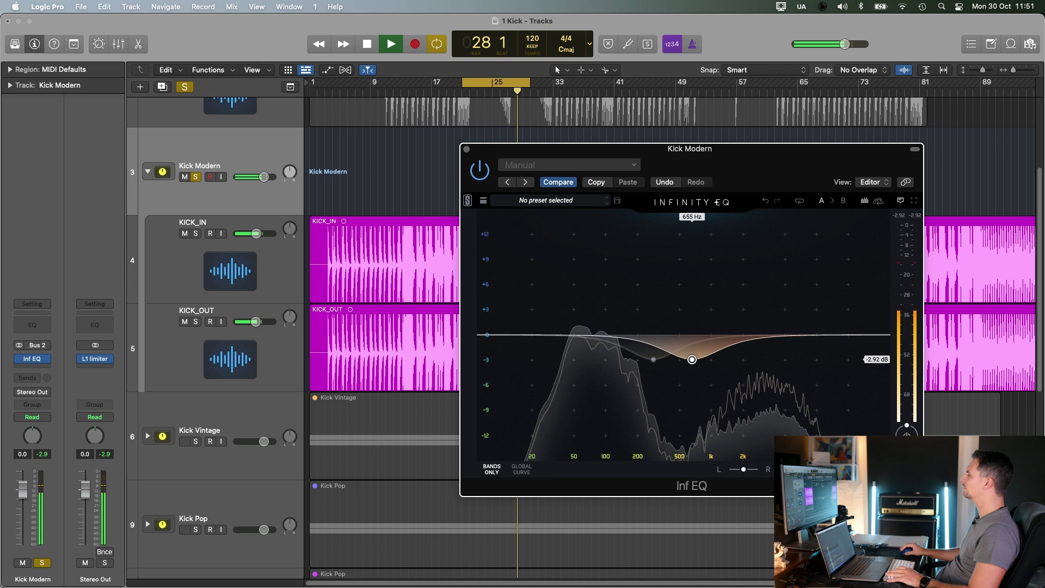
Shape the Kick Modern EQ with a slight cut just below 1 kHz and a wide boost of about 2.3 dB at 5.62 kHz.
left_click_drag(695, 360, 708, 282)
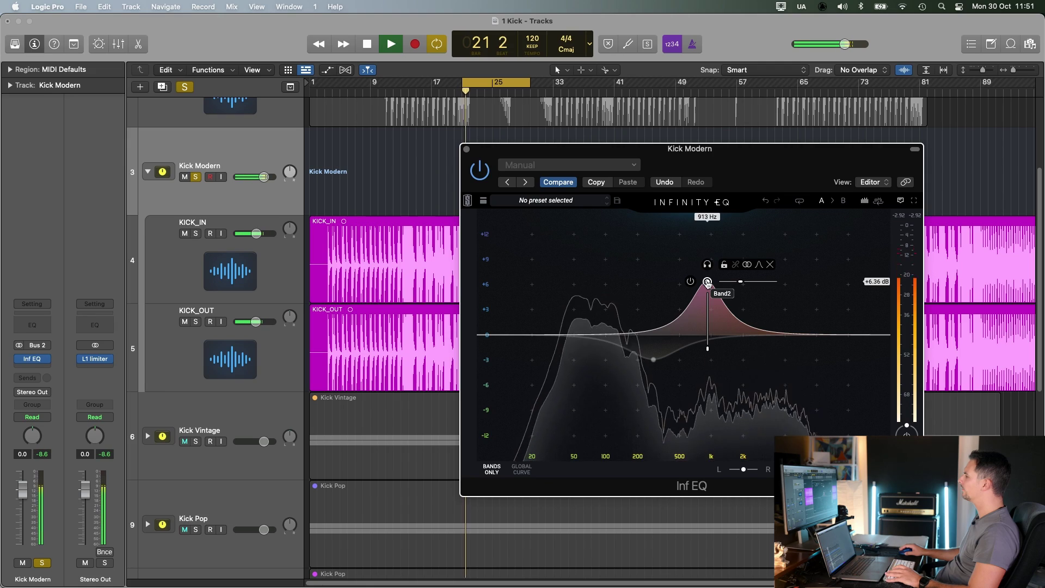
left_click_drag(707, 282, 705, 357)
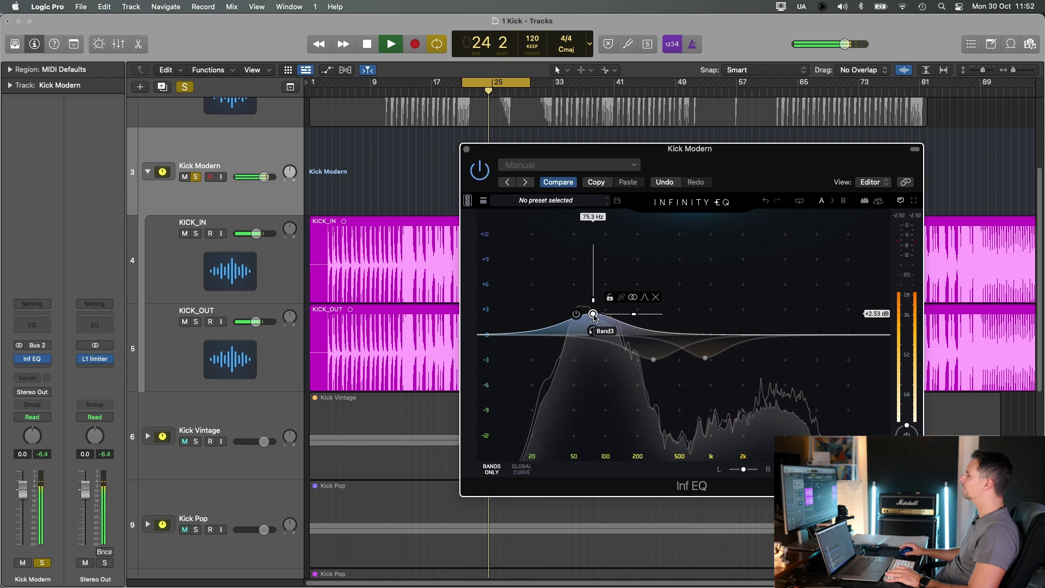
left_click(773, 315)
scroll(772, 312, "down", 2)
mouse_move(771, 311)
left_mouse_down()
mouse_move(805, 312)
mouse_move(791, 315)
left_mouse_up()
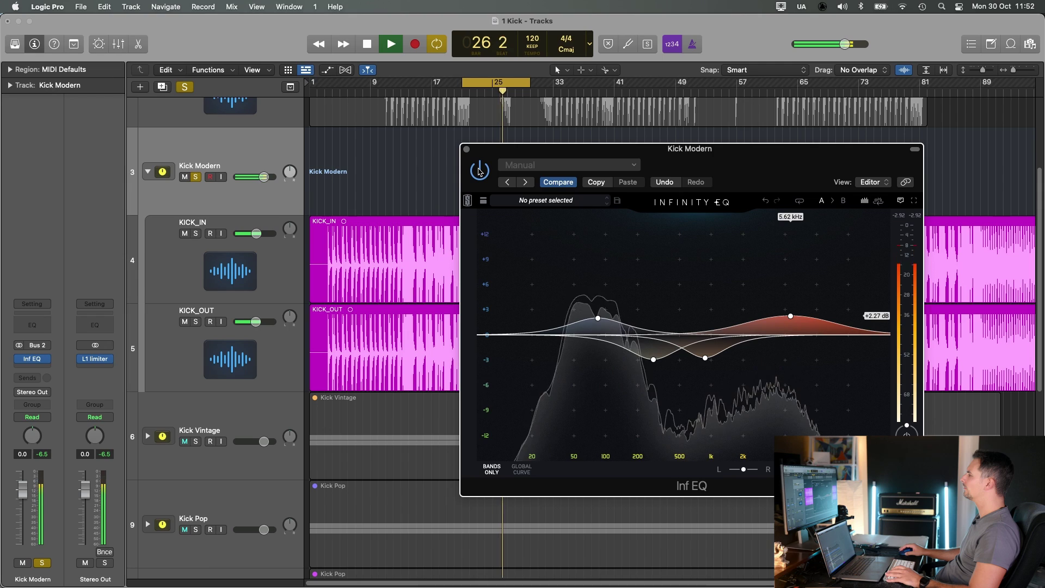
left_click(466, 149)
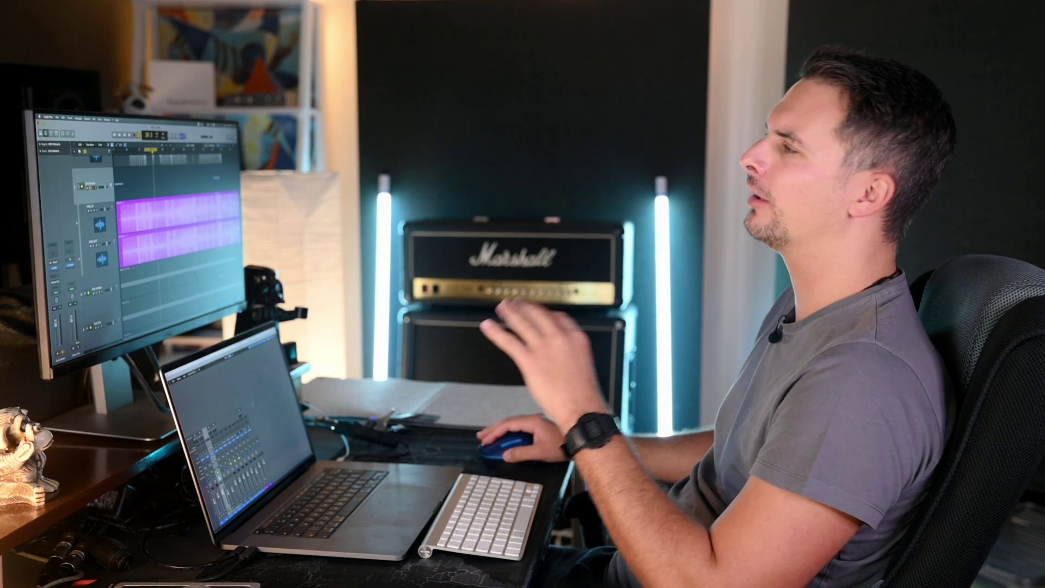
Collapse the Kick Modern track stack, then solo and expand the Kick Vintage stack.
left_click(75, 187)
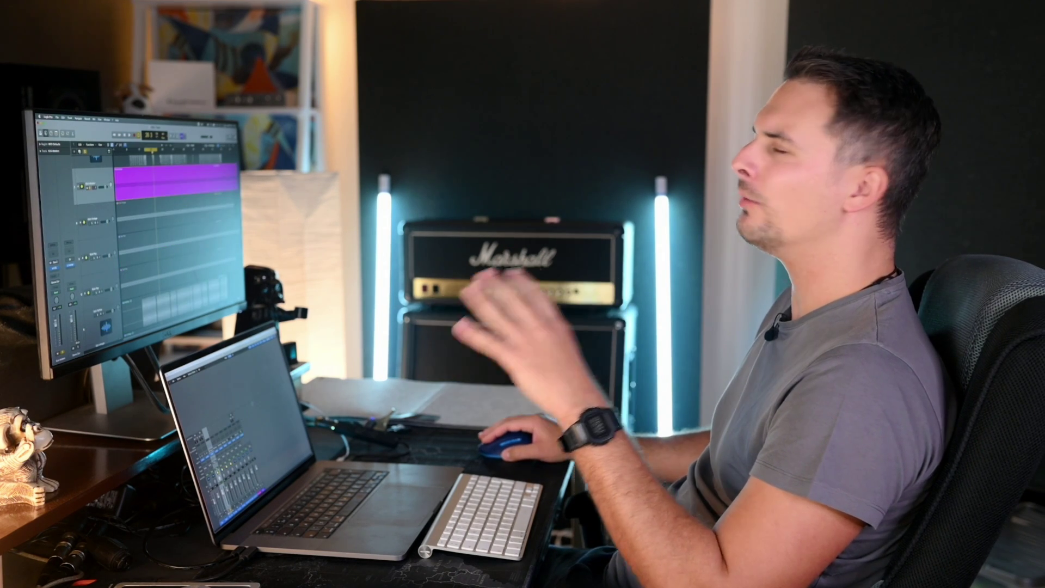
left_click(75, 187)
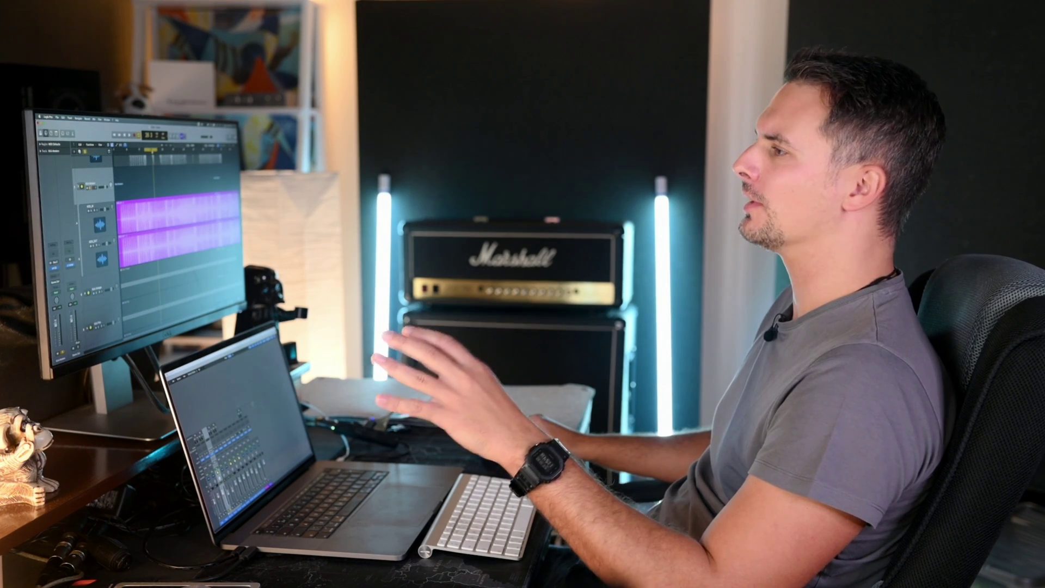
left_click(75, 186)
left_click(95, 219)
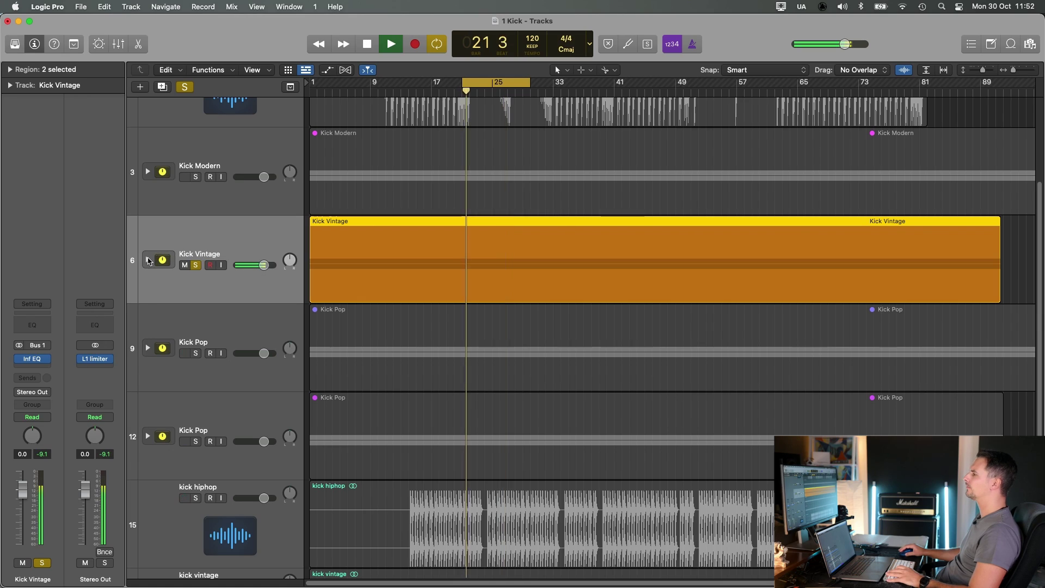
left_click(148, 260)
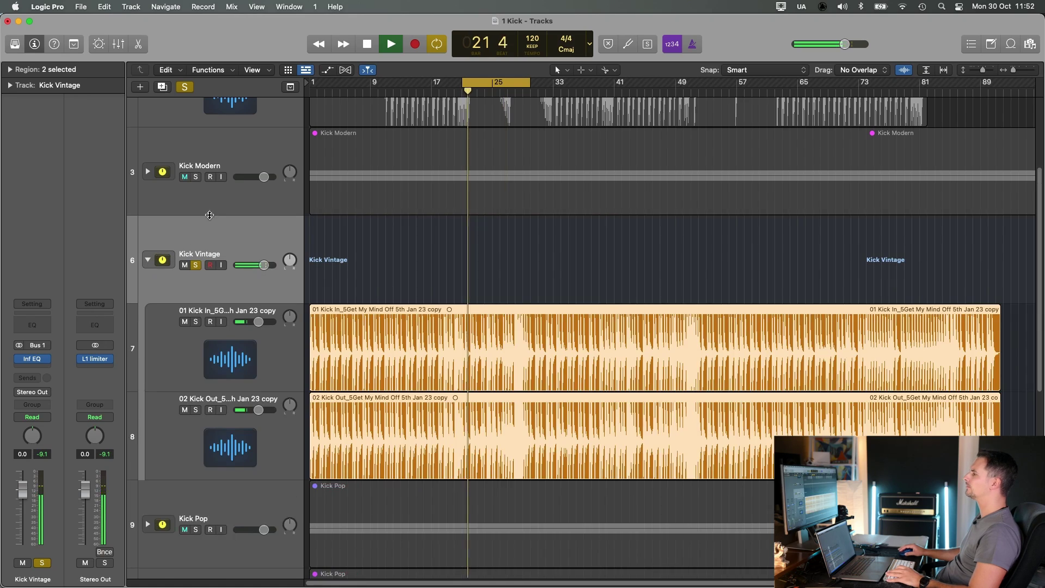
Solo the Kick In track of Kick Vintage and add a high-pass filter at about 28.4 Hz in its Infinity EQ.
scroll(218, 223, "down", 3)
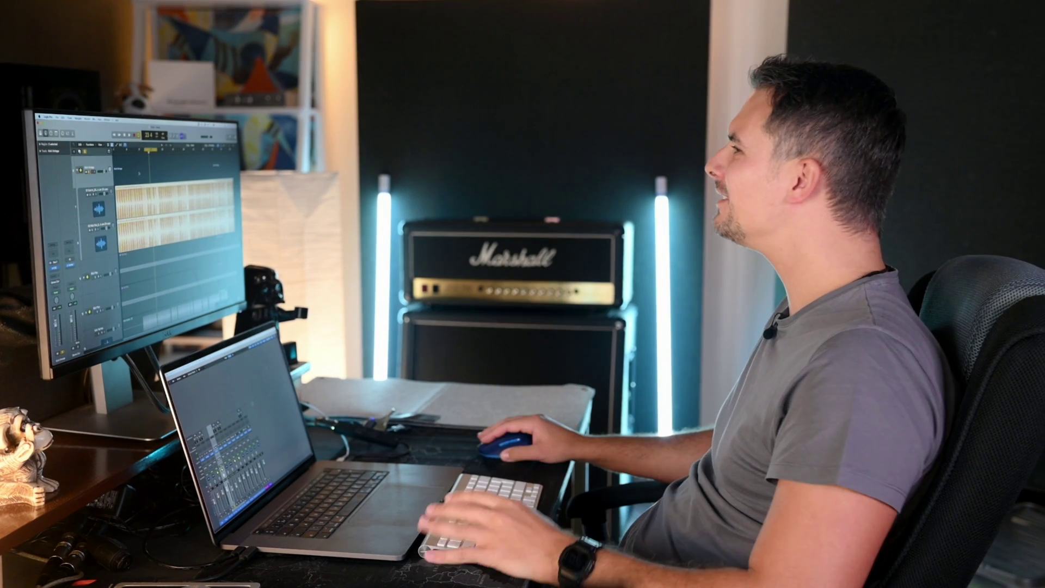
scroll(139, 178, "up", 5)
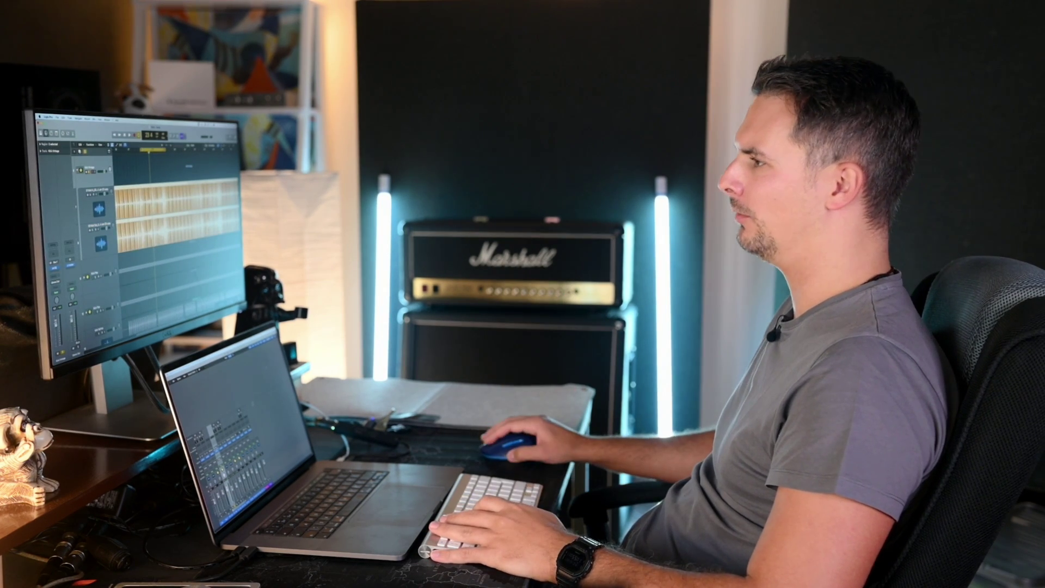
left_click(163, 235)
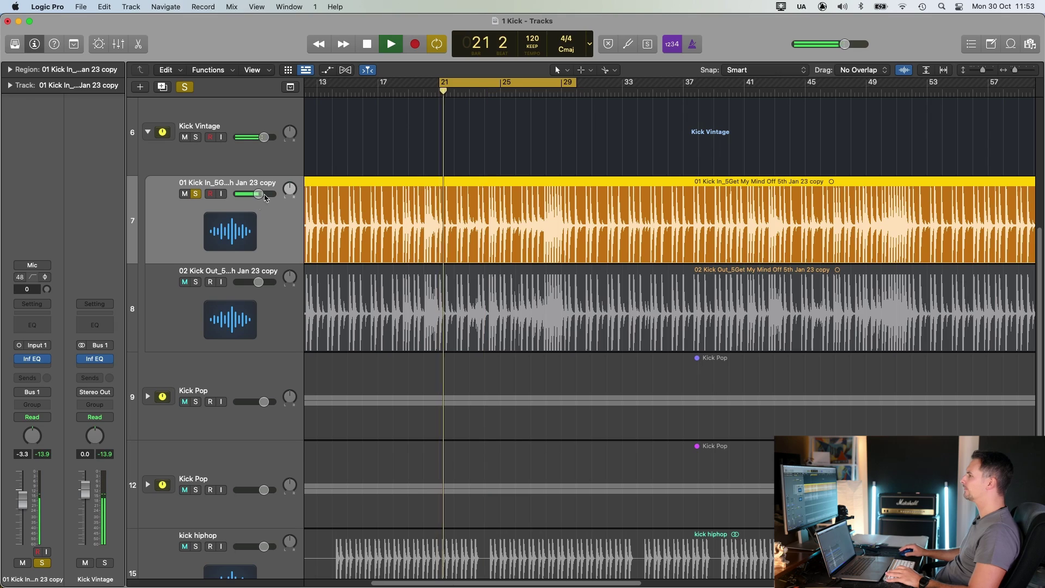
left_click(32, 358)
left_click_drag(609, 175, 678, 202)
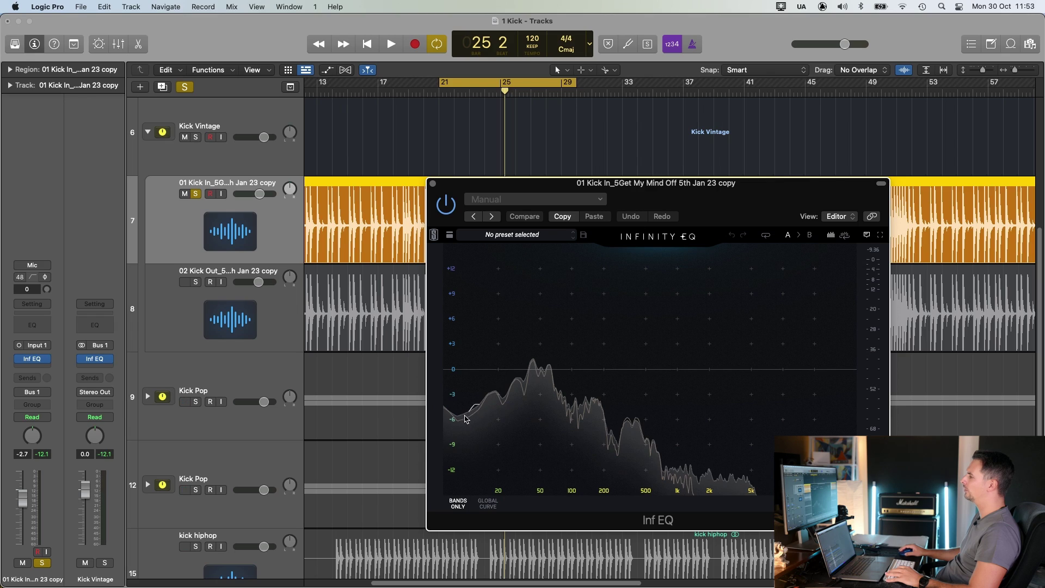
left_click(479, 404)
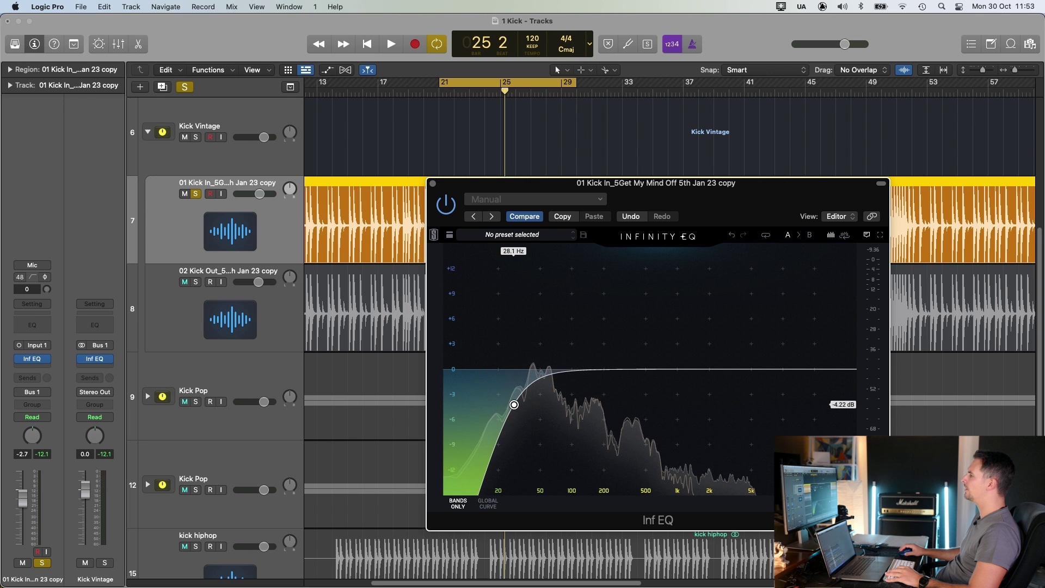
left_click_drag(513, 404, 515, 405)
key("space")
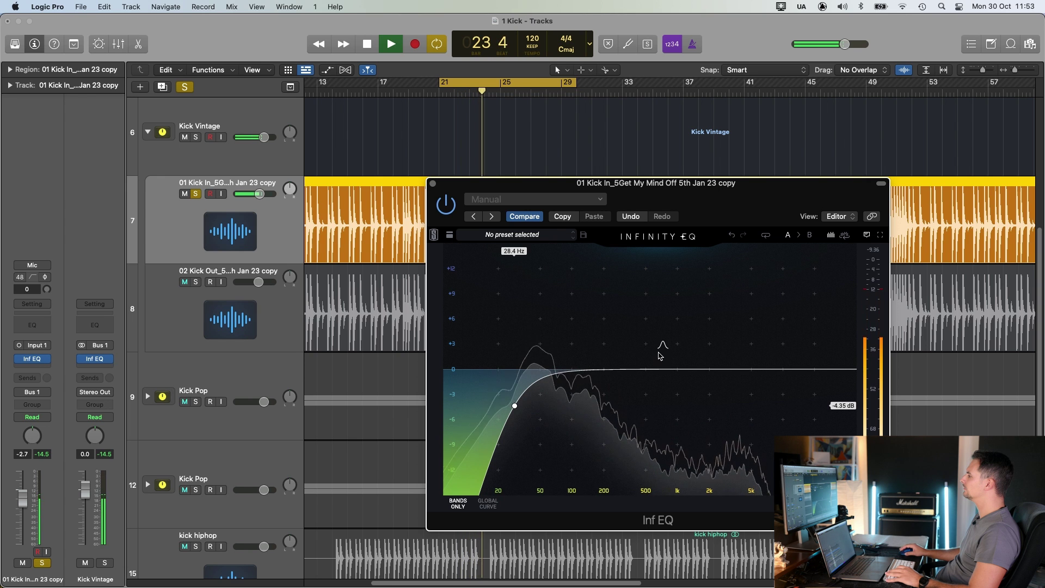
Cut the Kick In track with a deep bell band at about 500 Hz and close its EQ.
left_click_drag(662, 356, 648, 434)
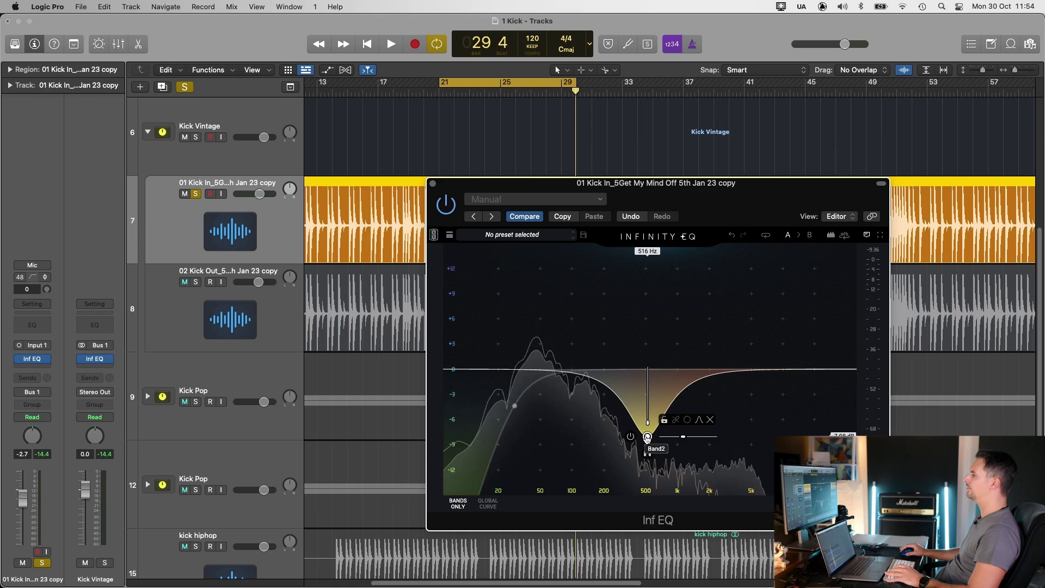
mouse_move(653, 416)
left_mouse_down()
mouse_move(648, 315)
mouse_move(649, 427)
left_mouse_up()
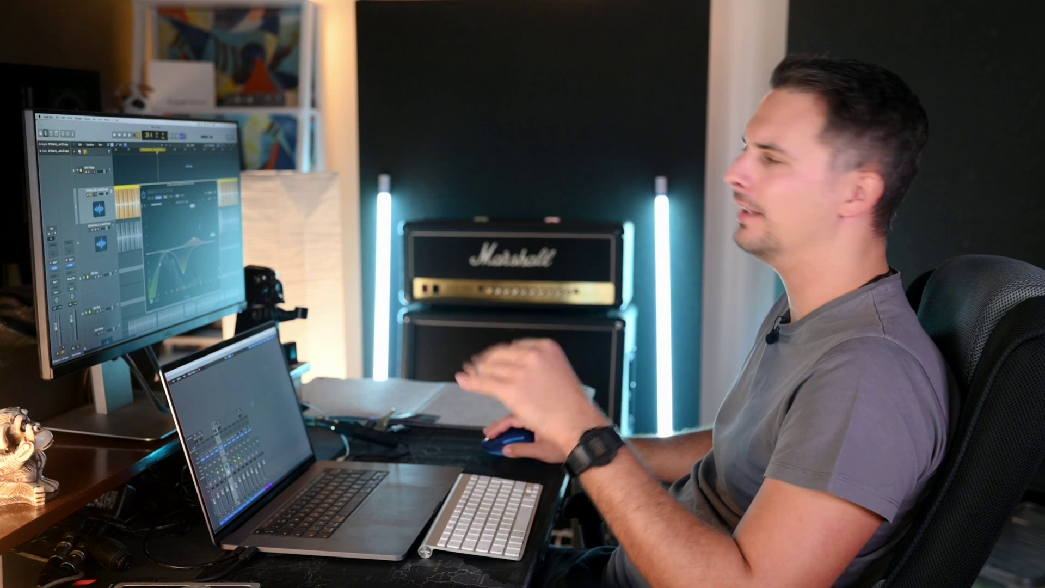
key("super+w")
Solo the Kick Out track and filter it in Infinity EQ with a high-pass at 25 Hz and a low-pass at about 980 Hz.
left_click(97, 238)
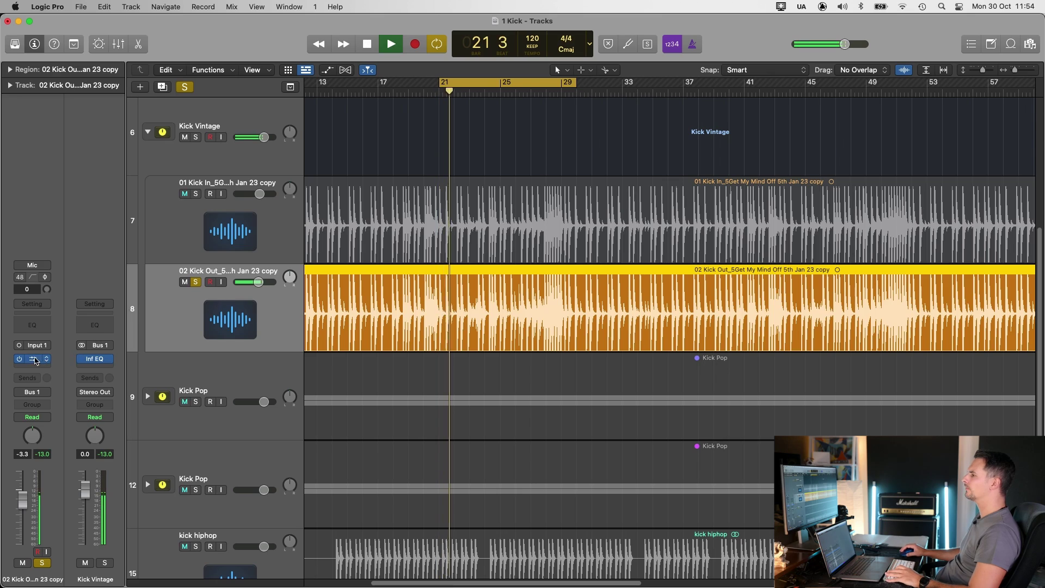
left_click_drag(611, 175, 730, 198)
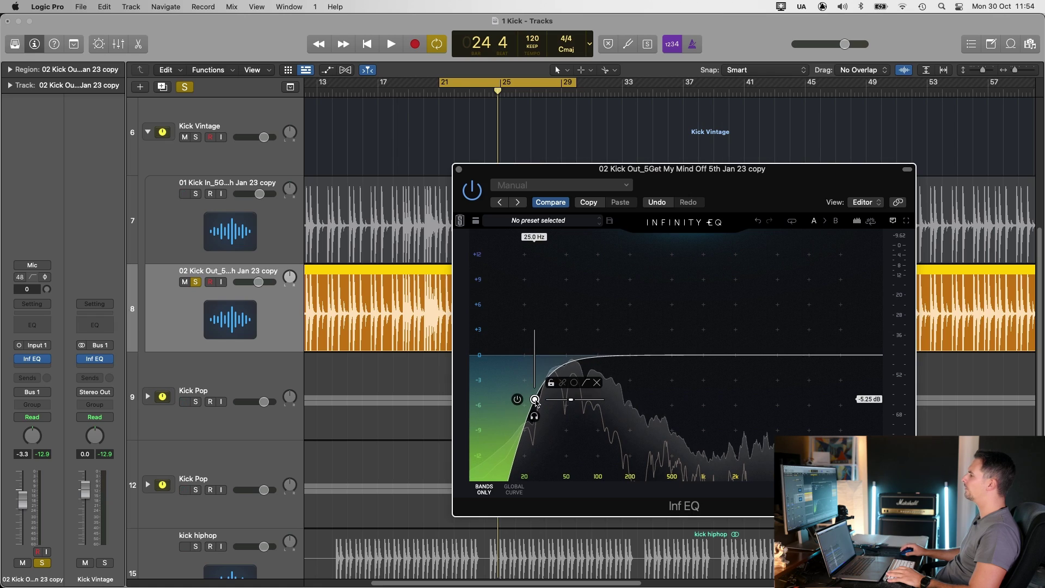
key("space")
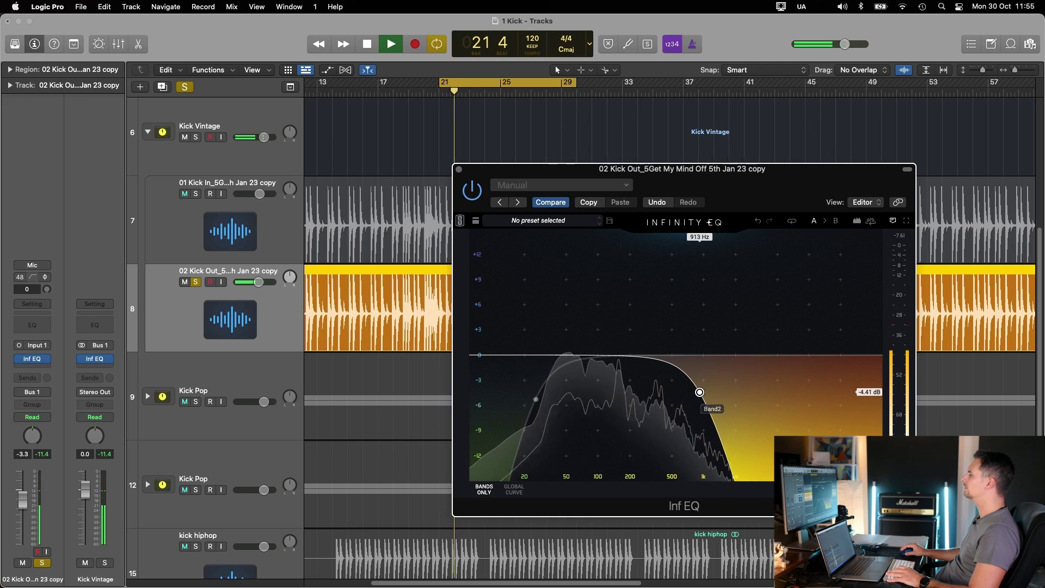
left_click_drag(699, 392, 698, 394)
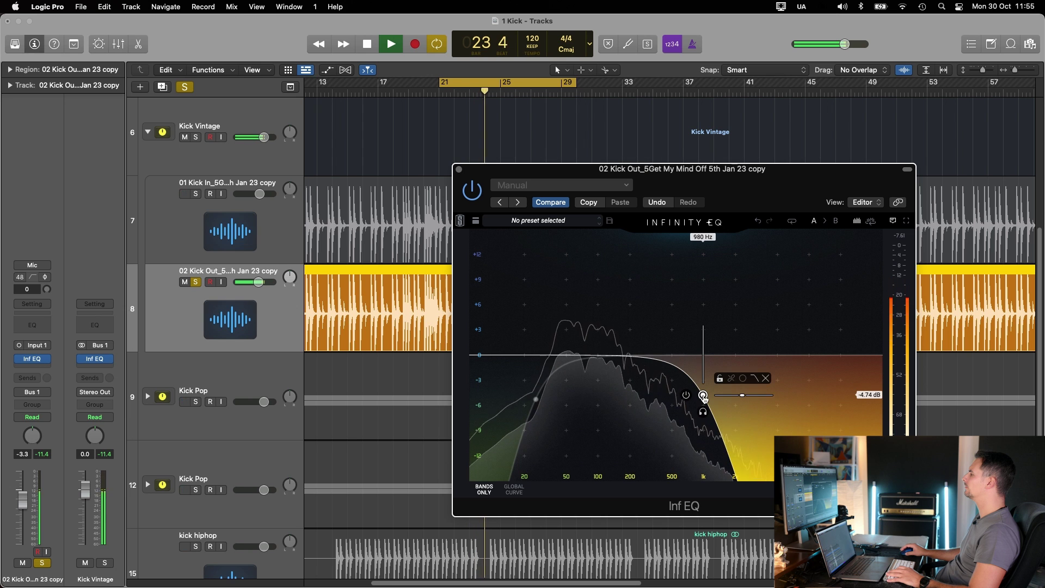
key("space")
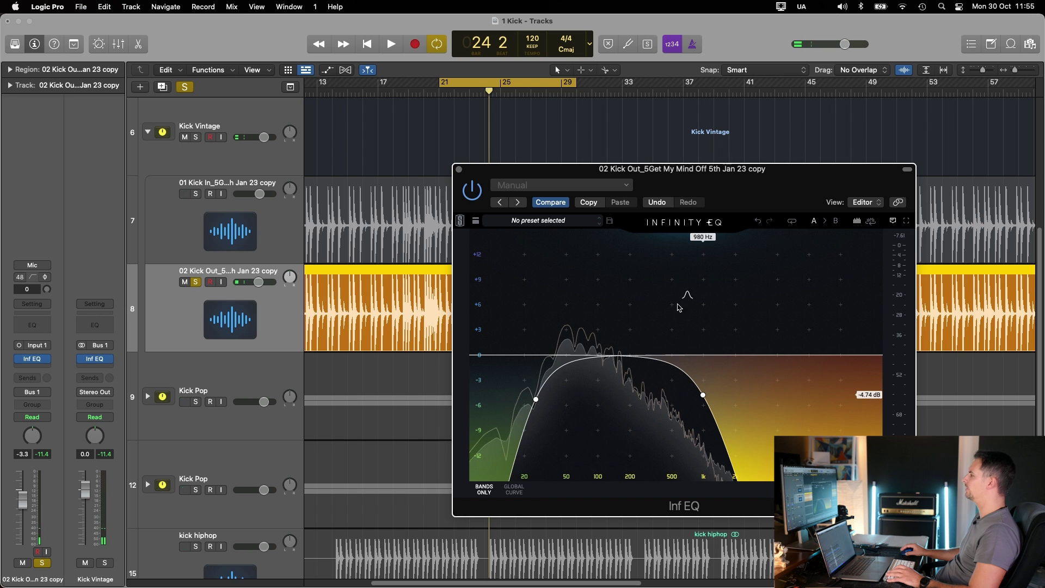
Add a bell band to the Kick Out EQ, sweep it boosted around 236 Hz during playback, and close the EQ.
key("space")
left_click_drag(666, 320, 640, 304)
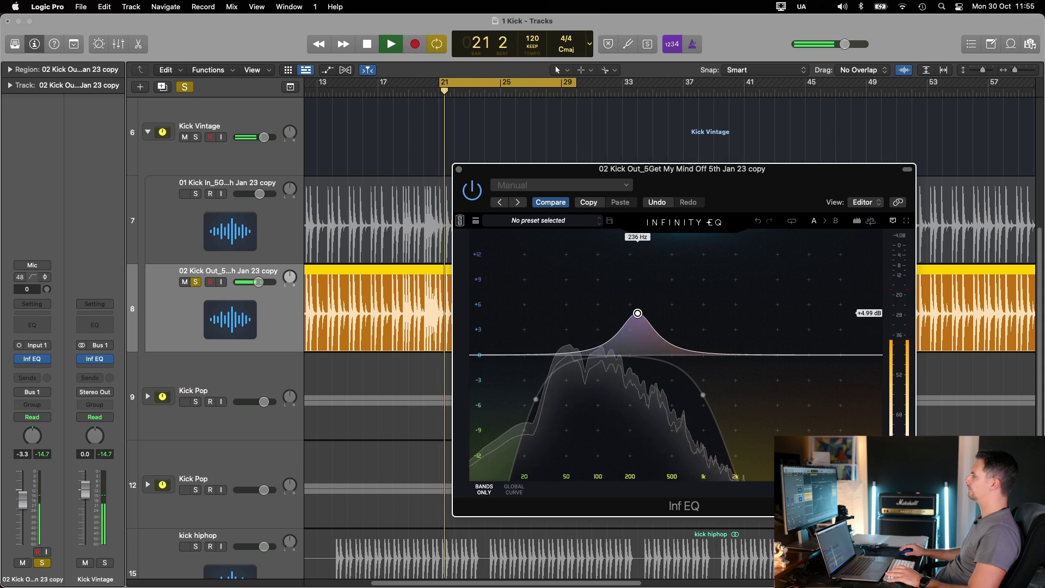
left_click_drag(638, 314, 637, 297)
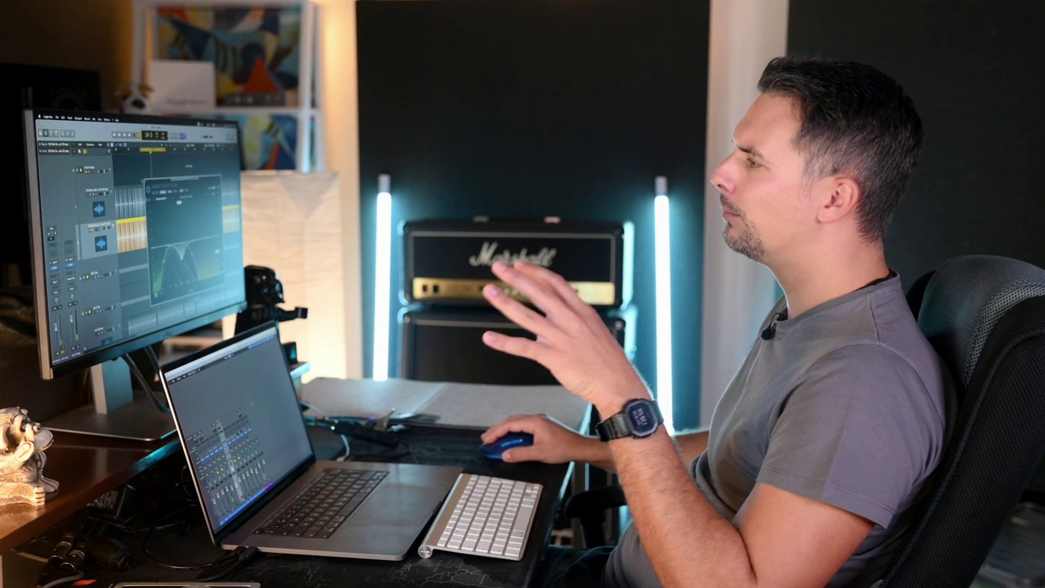
left_click(147, 181)
Solo the whole Kick Vintage stack, play it, and set the Kick Out track's volume to -5.2 dB.
left_click(163, 201, "shift")
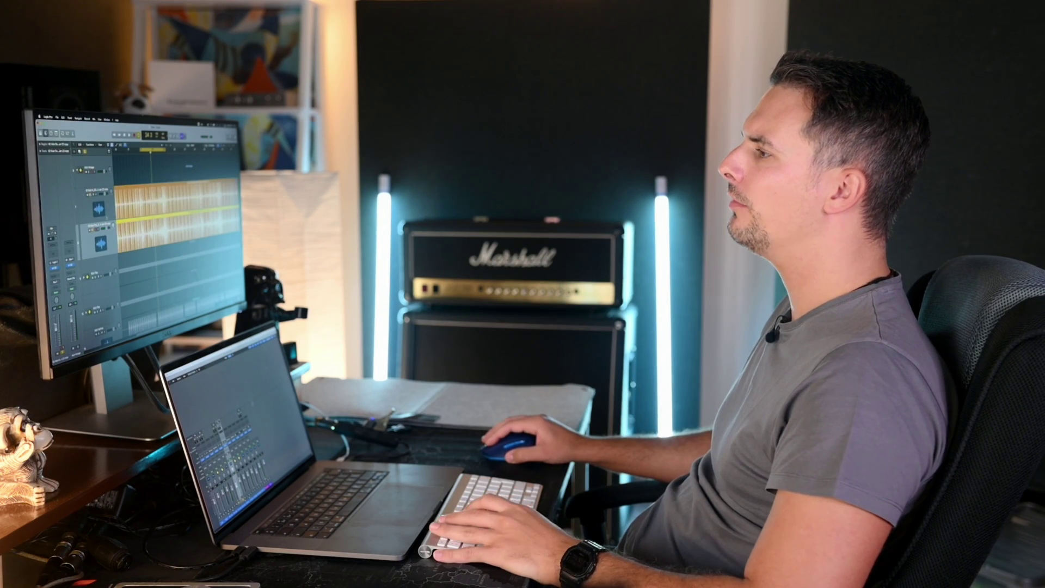
left_click(163, 199)
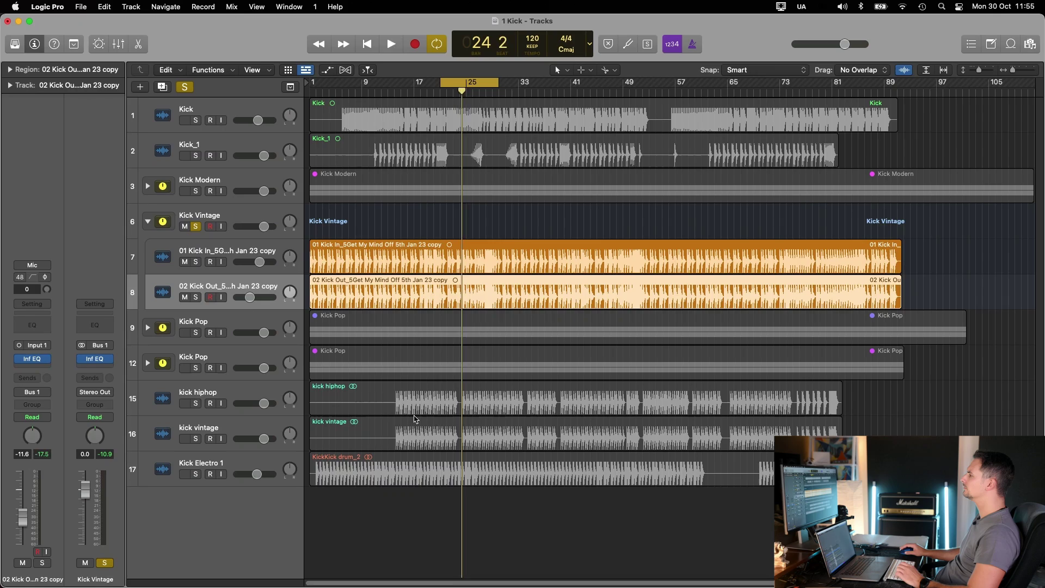
key("space")
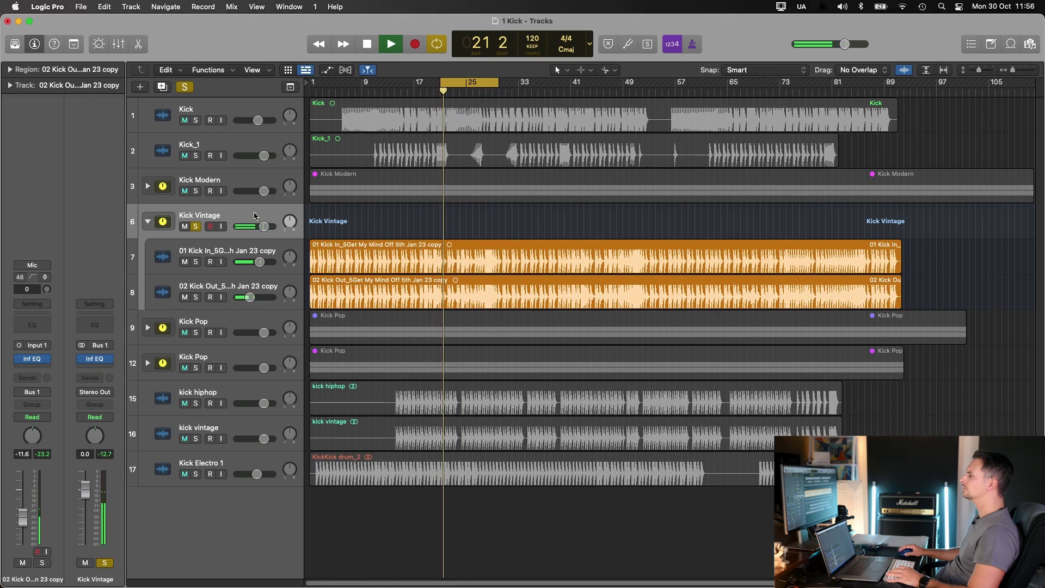
left_click_drag(249, 297, 254, 297)
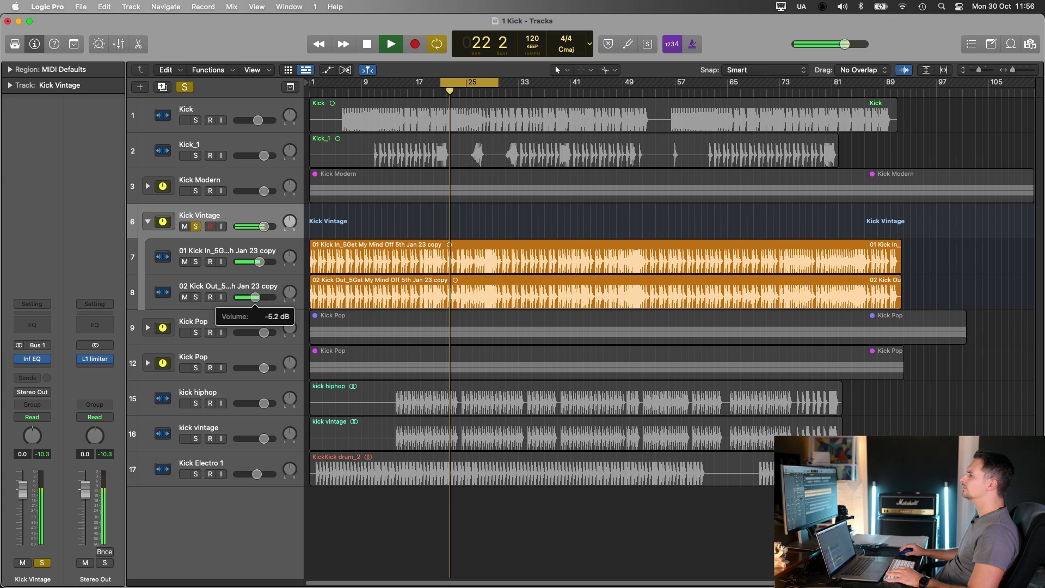
Mute and unmute the Kick In and Kick Out tracks in turn to compare their contribution to the stack.
left_click(185, 262)
left_click(185, 262)
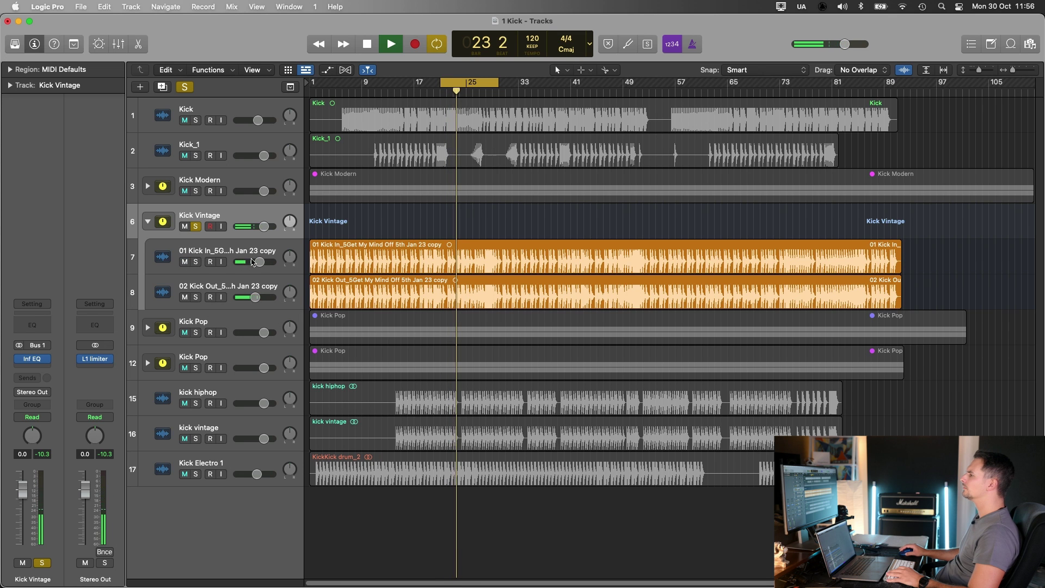
left_click(185, 298)
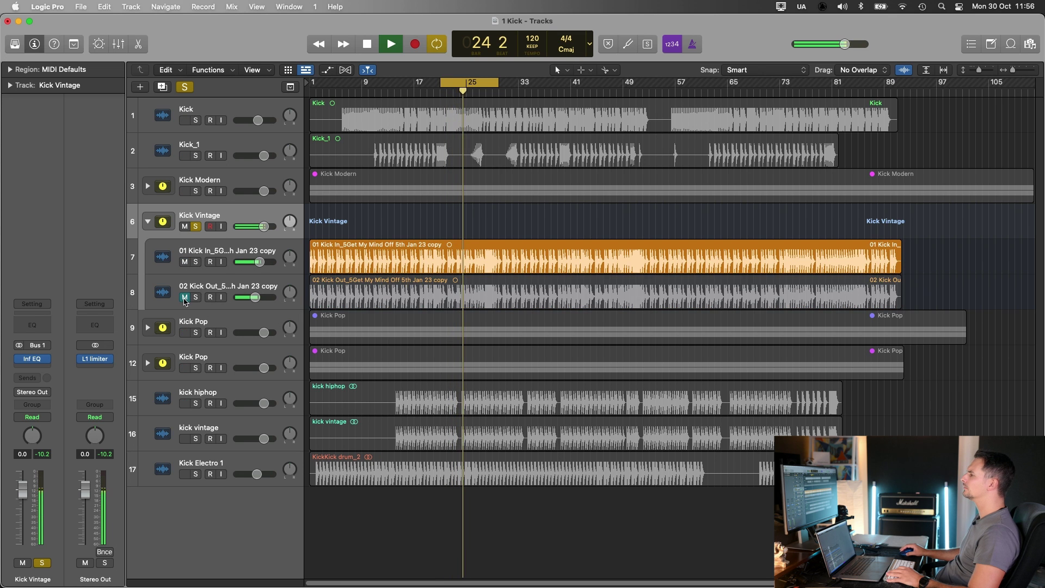
left_click(185, 297)
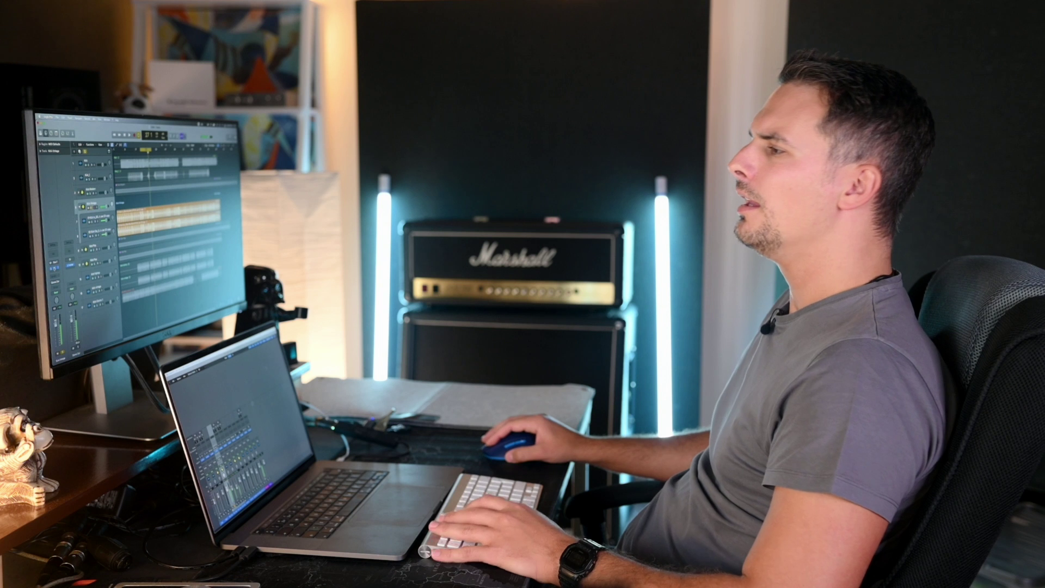
Cut about 6.1 dB at 720 Hz in the Kick Vintage stack's Infinity EQ and compare it with the EQ bypassed.
left_click(33, 358)
left_click_drag(164, 178, 190, 183)
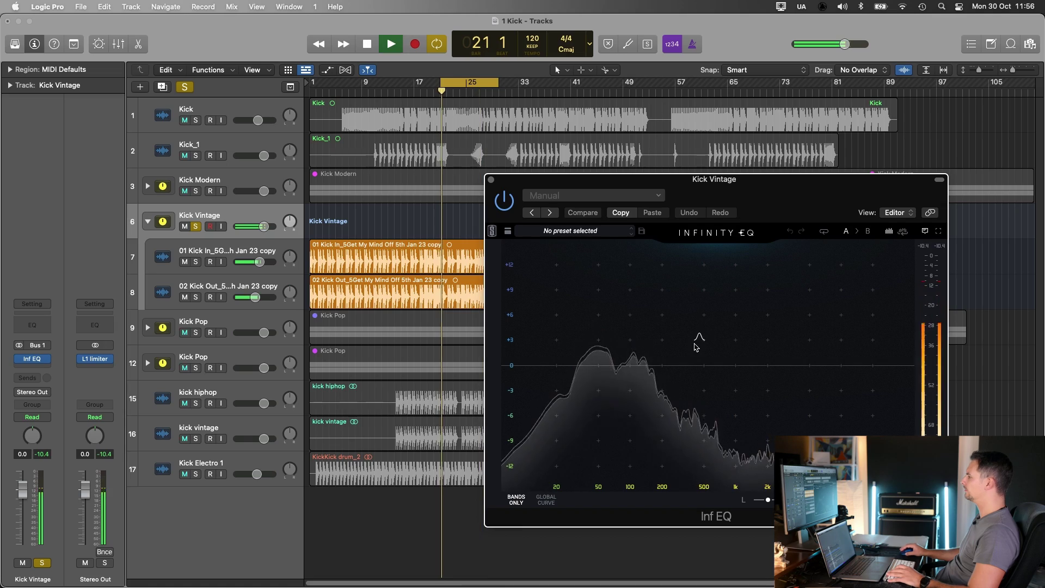
left_click_drag(694, 347, 720, 416)
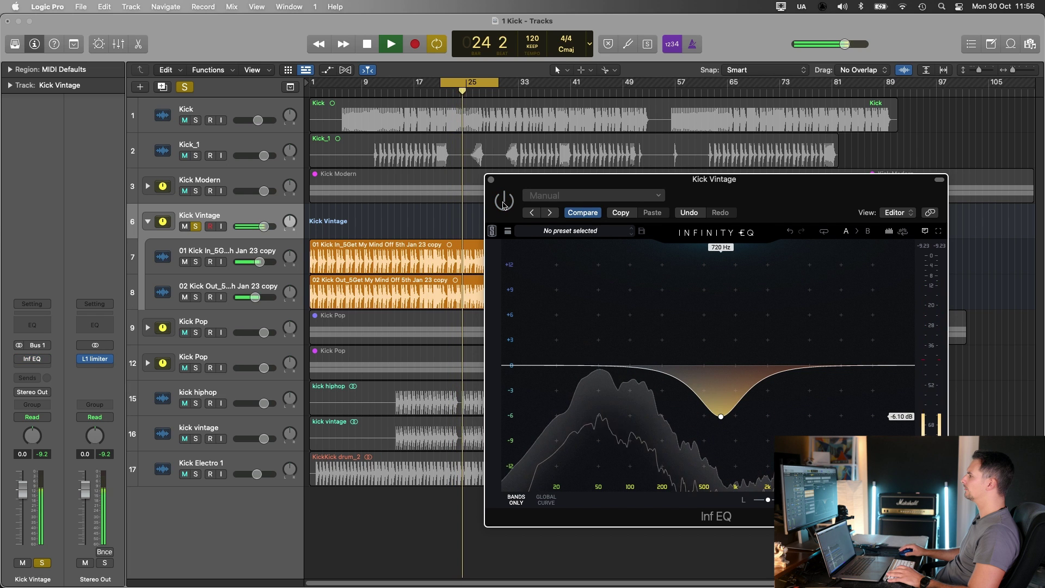
left_click(504, 203)
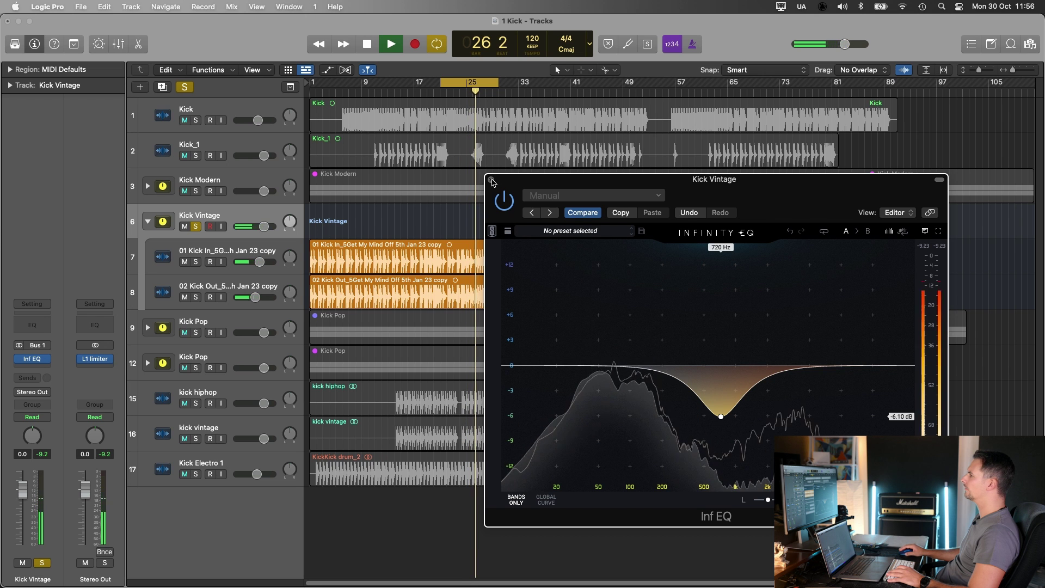
Stop playback and add a high-shelf boost of about 4.35 dB at 2 kHz to the Kick Vintage EQ.
key("space")
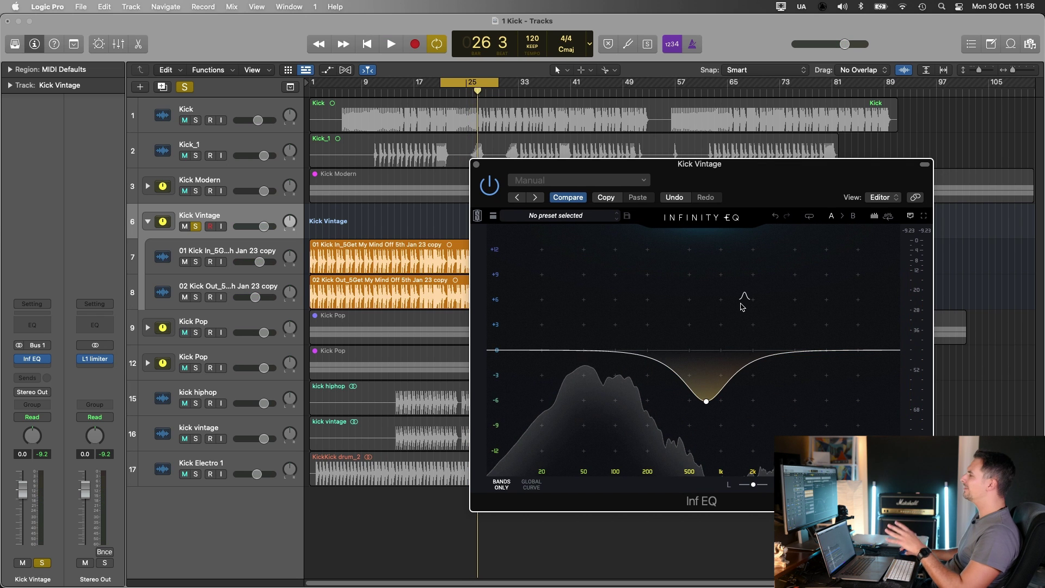
left_click_drag(876, 329, 753, 314)
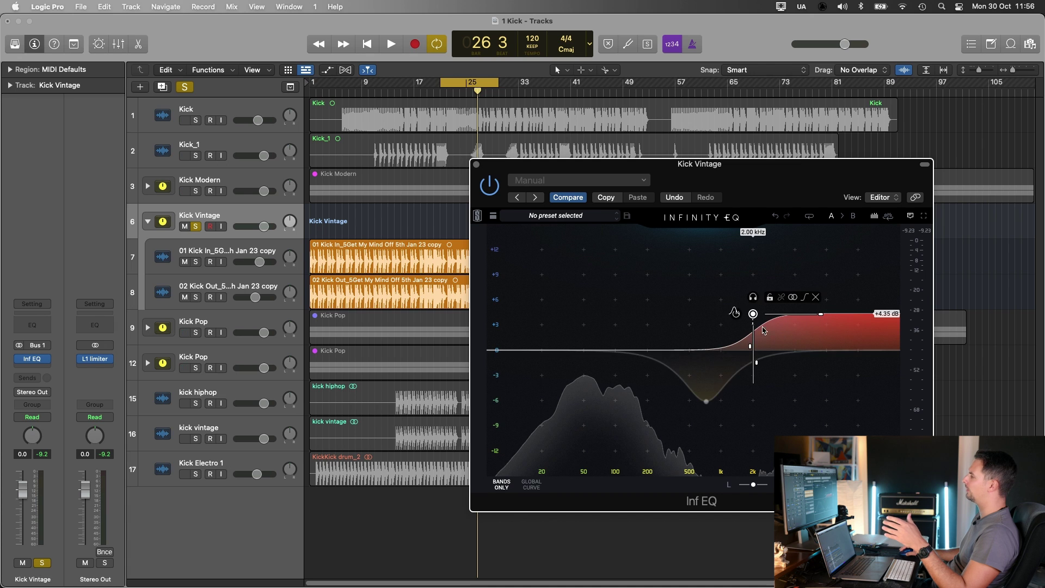
Replace the 2 kHz high shelf in the Kick Vintage EQ with a new boost band slightly higher in frequency.
left_click(816, 297)
double_click(780, 322)
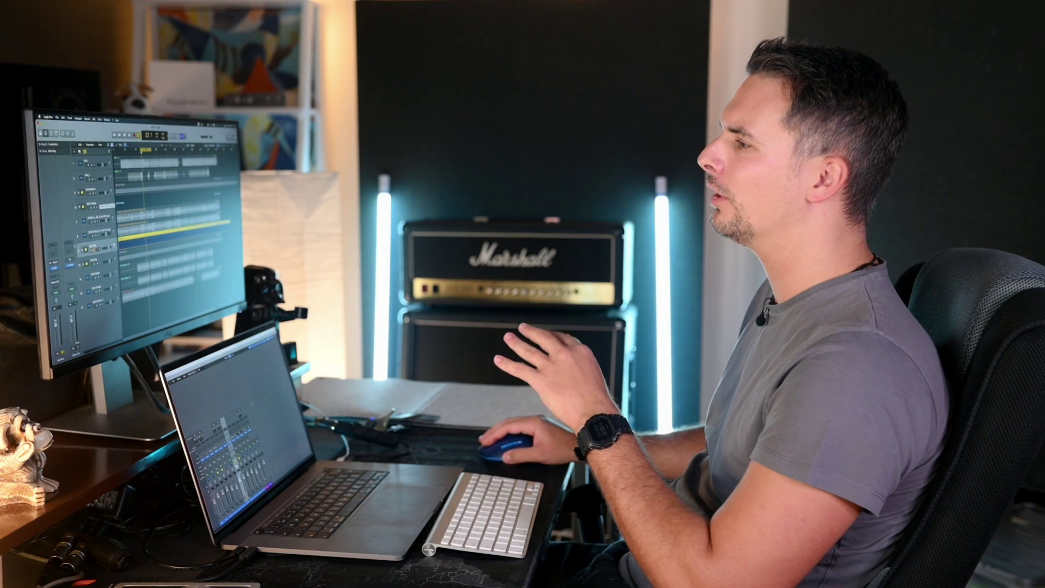
Play the soloed Kick Pop stack with the Kick In and Kick Out tracks and inspect its channels in the mixer.
left_click(82, 250)
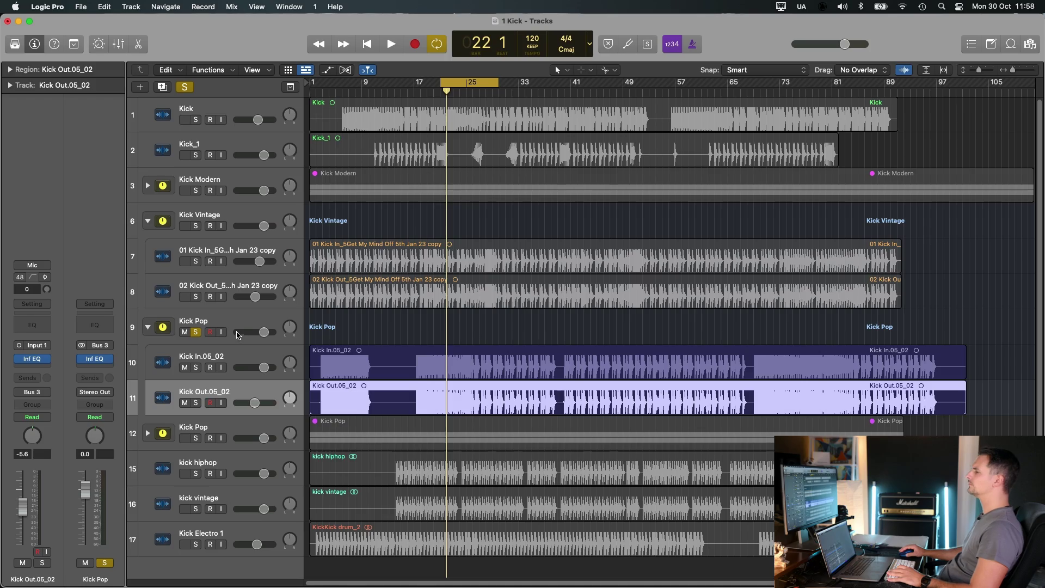
key("space")
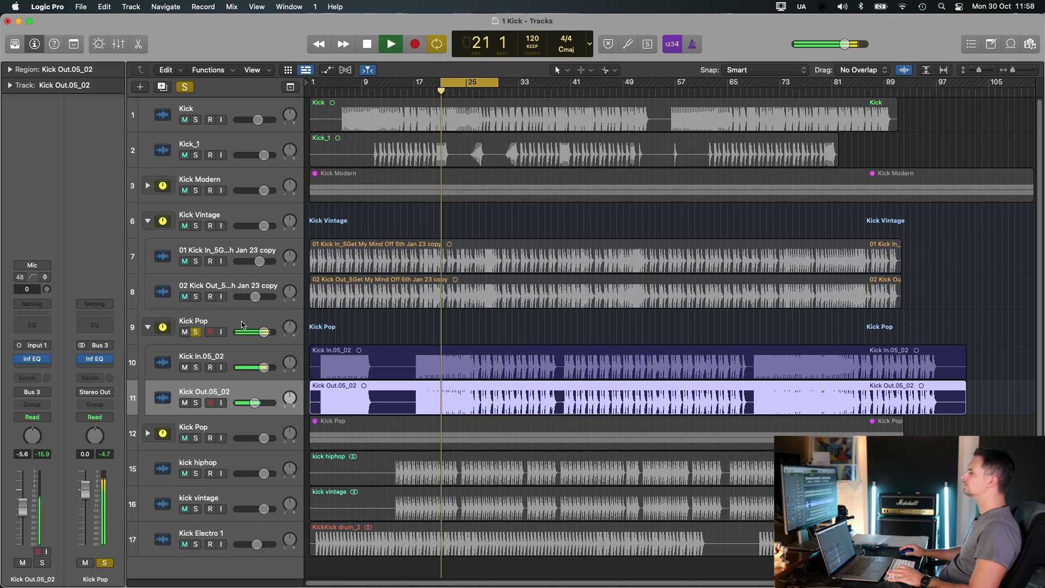
left_click(238, 324)
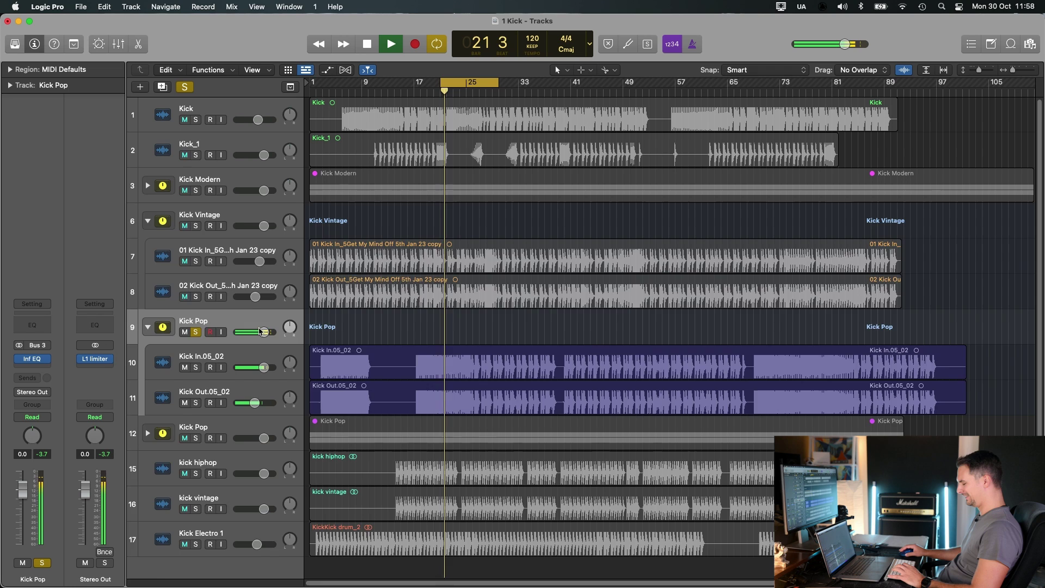
key("x")
left_click(460, 571)
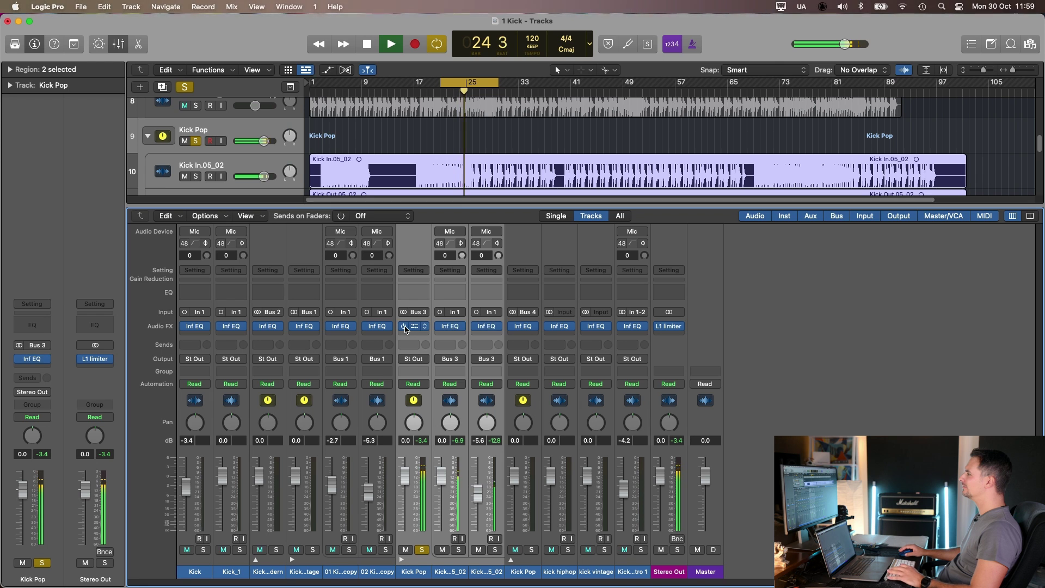
key("x")
left_click(309, 313)
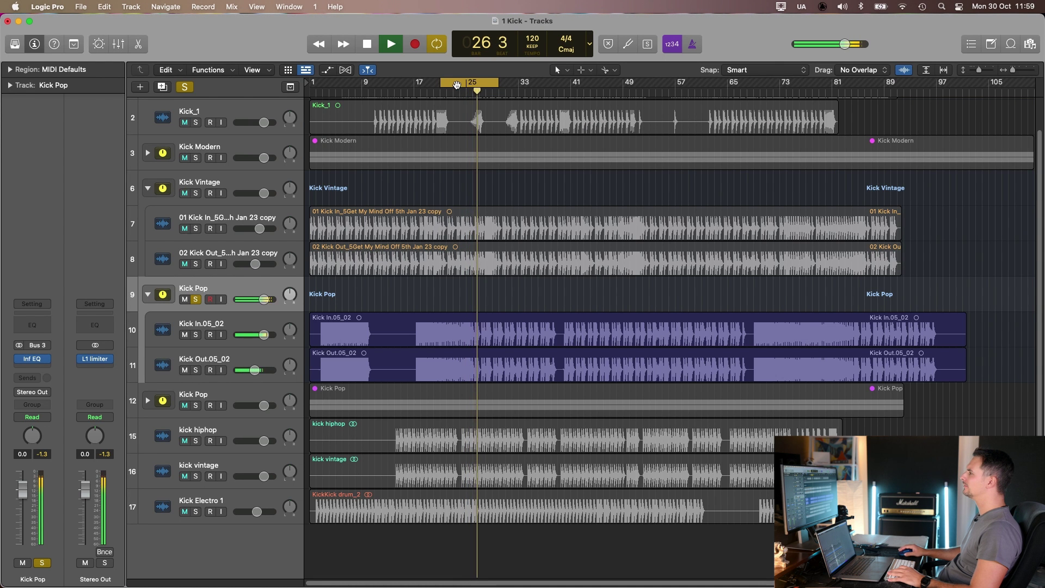
Solo Kick Out.05_02 and Kick In.05_02 in turn, comparing Kick In with its EQ bypassed, and return to the whole Kick Pop stack.
left_click(204, 360)
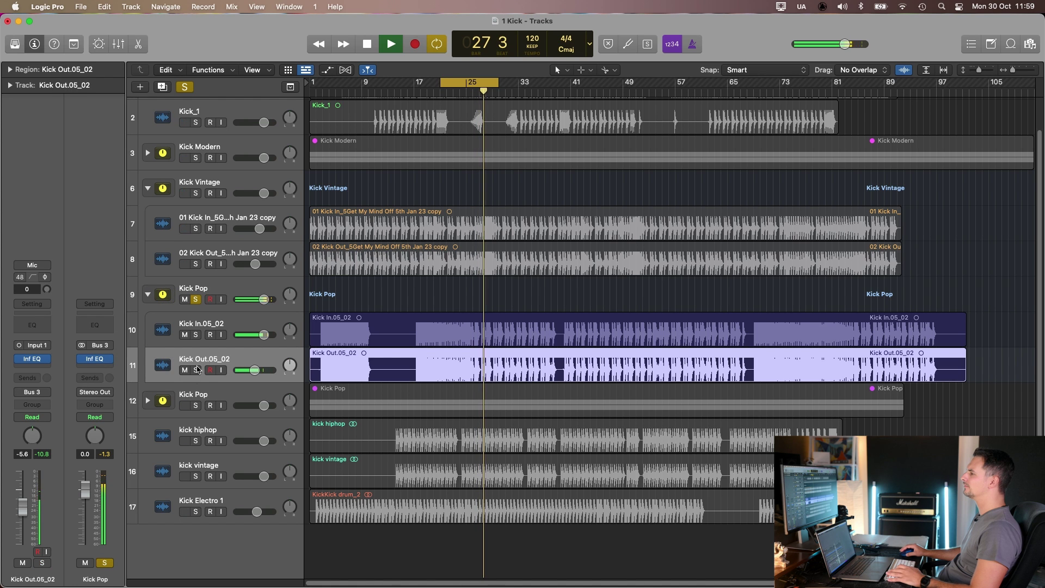
left_click(196, 370)
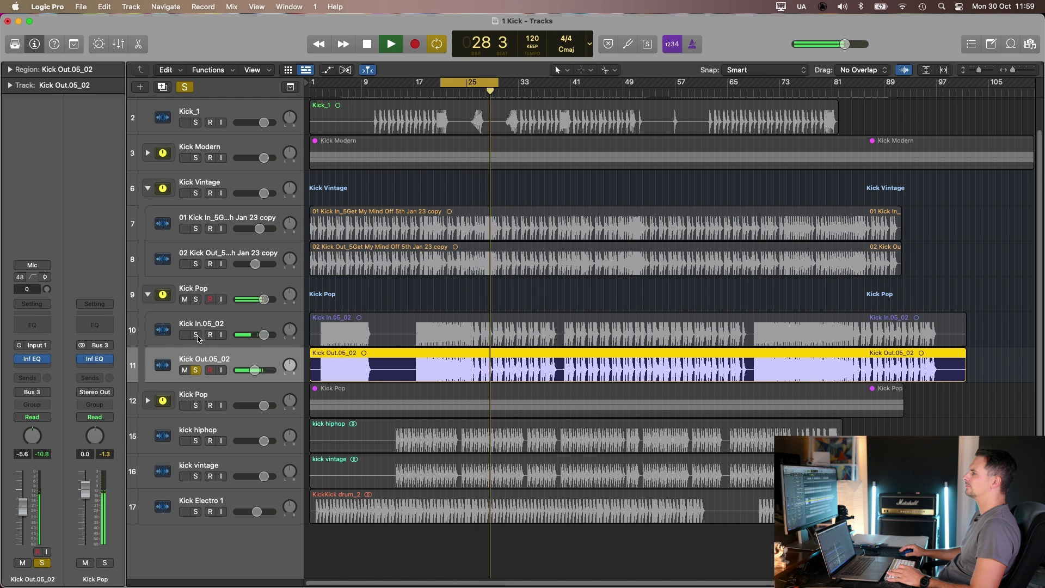
left_click(196, 335)
left_click(205, 325)
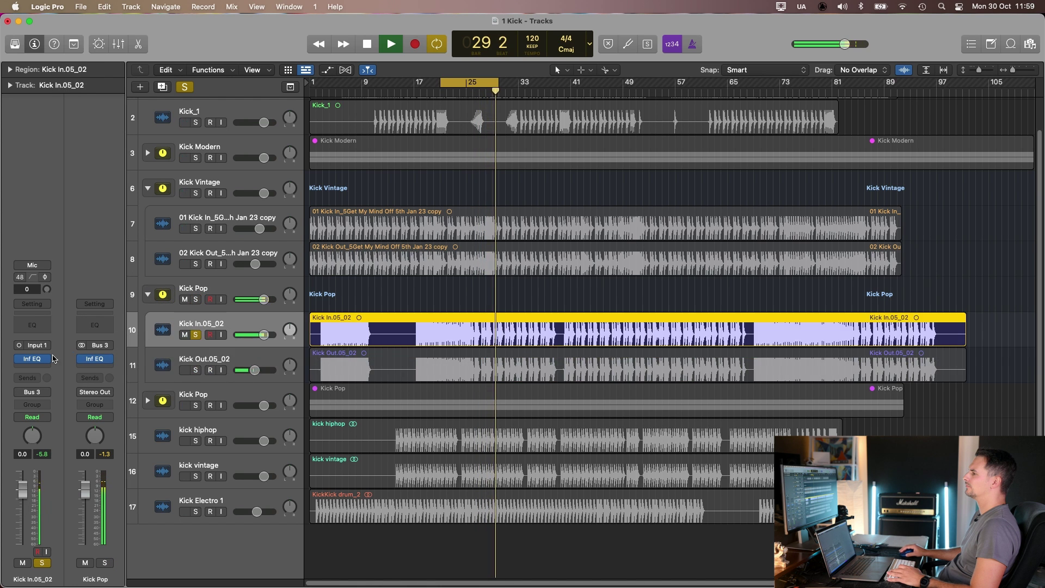
left_click(21, 359)
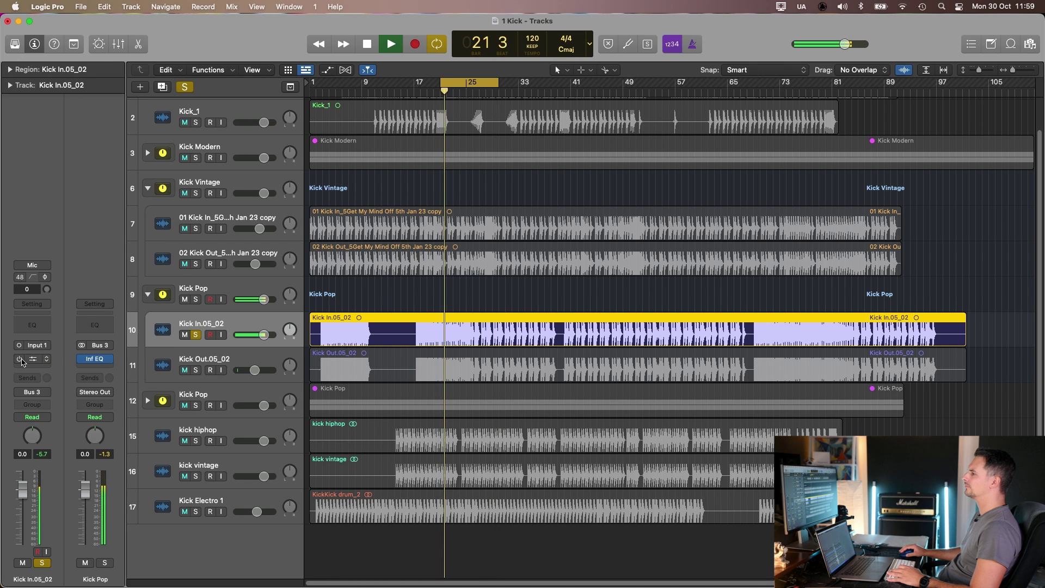
left_click(205, 291)
left_click(196, 299)
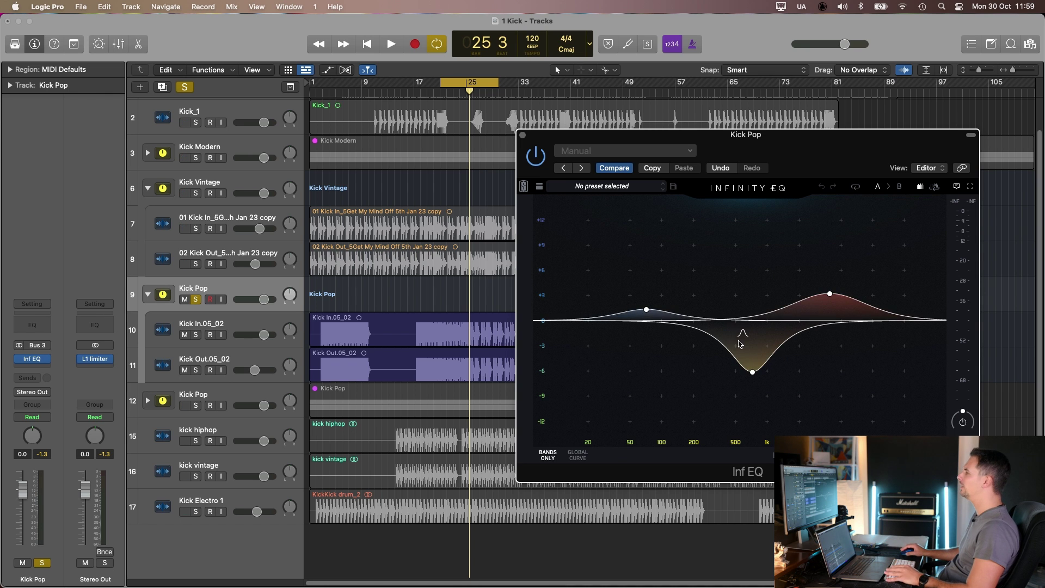
In the Kick Pop stack's EQ, set the mid cut to -7.52 dB at 469 Hz and raise the high boost at a lower frequency.
left_click(752, 372)
key("space")
mouse_move(752, 372)
left_mouse_down()
mouse_move(758, 270)
mouse_move(724, 249)
mouse_move(745, 249)
mouse_move(752, 396)
mouse_move(713, 394)
mouse_move(751, 384)
left_mouse_up()
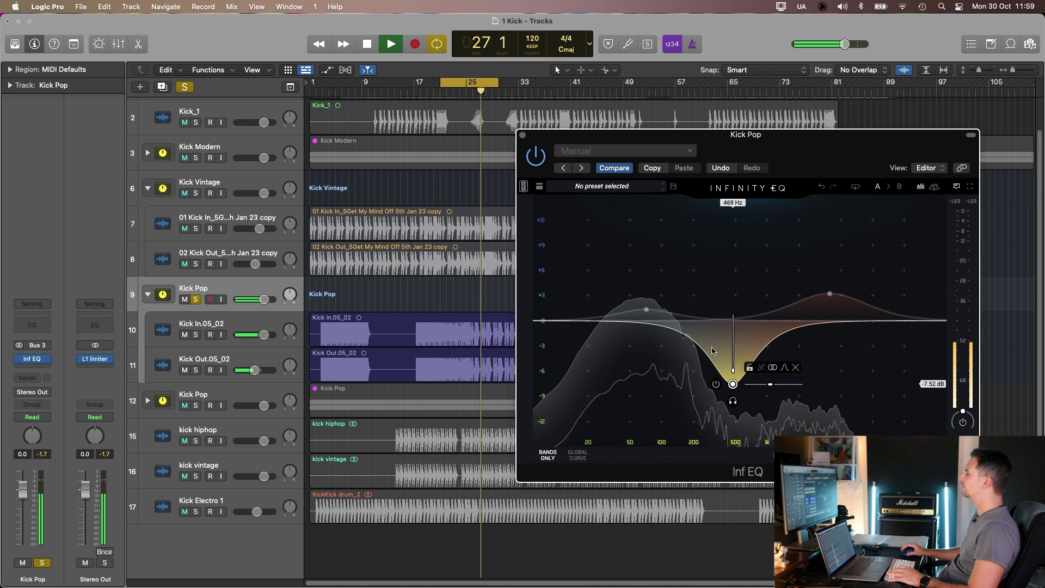
key("super+w")
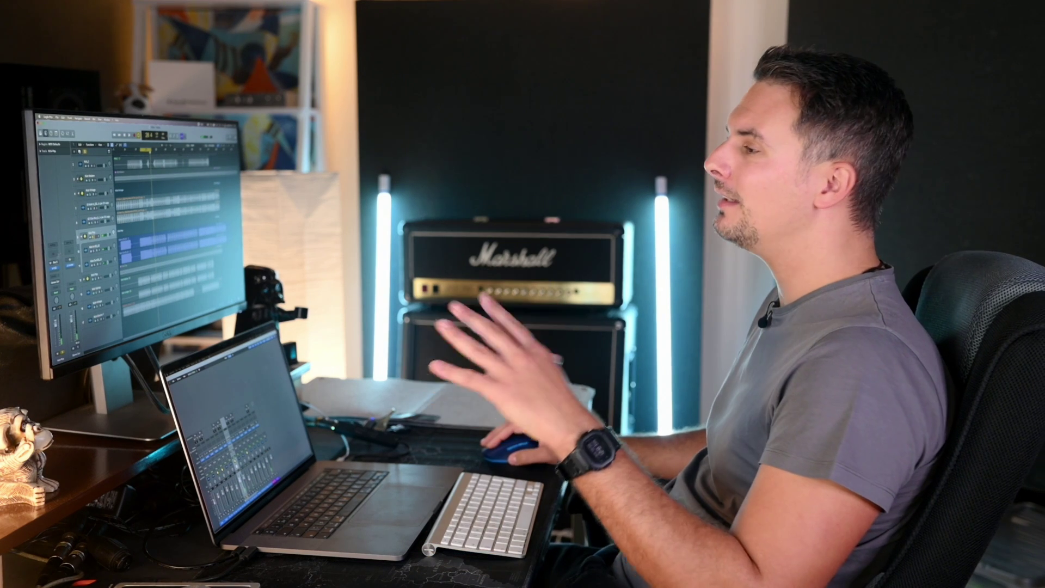
left_click(54, 268)
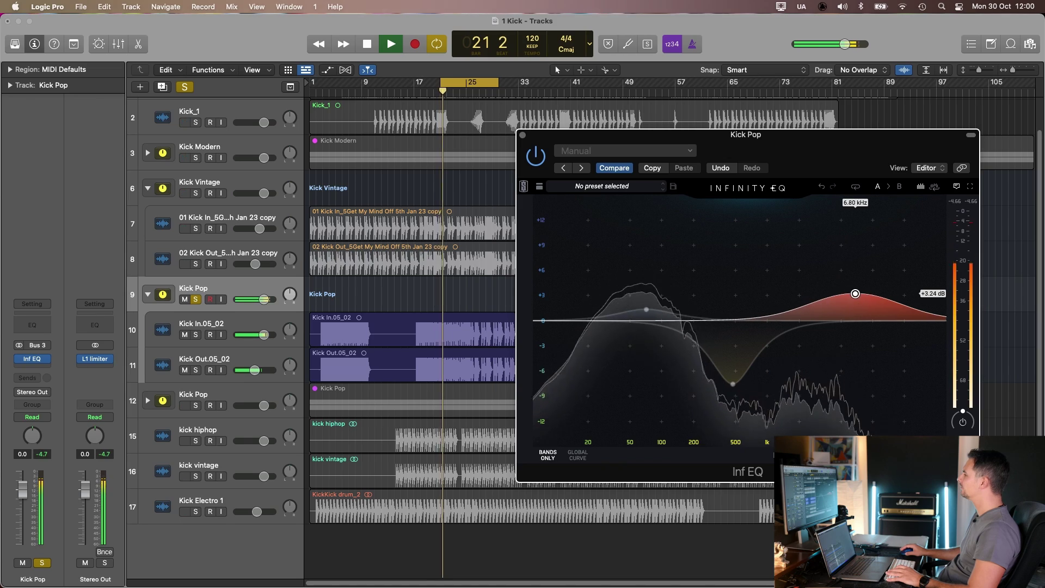
left_click_drag(855, 293, 826, 283)
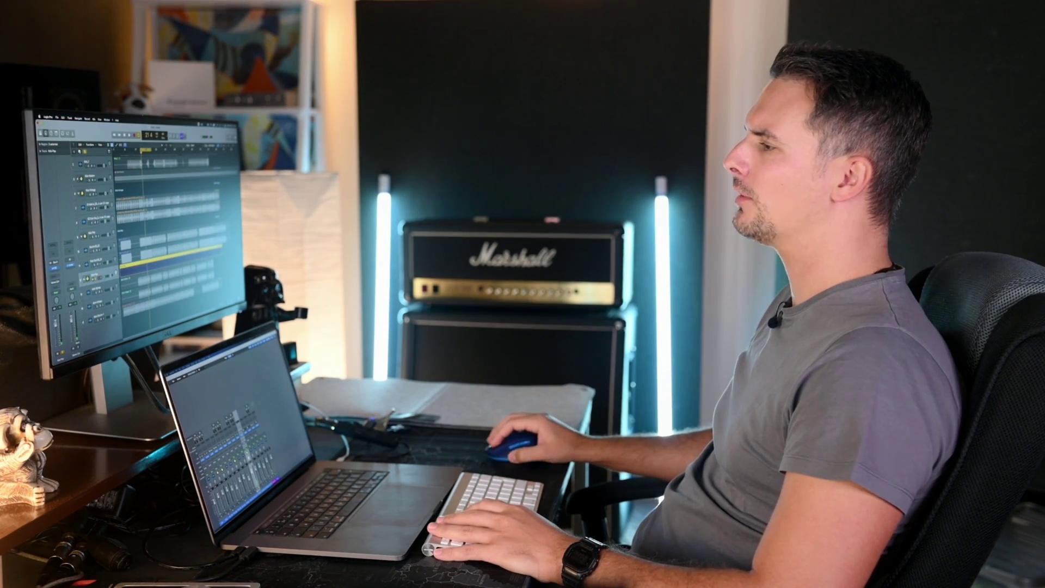
Solo the second Kick Pop stack and play it with the cycle range moved to start at bar 27.
left_click(83, 280)
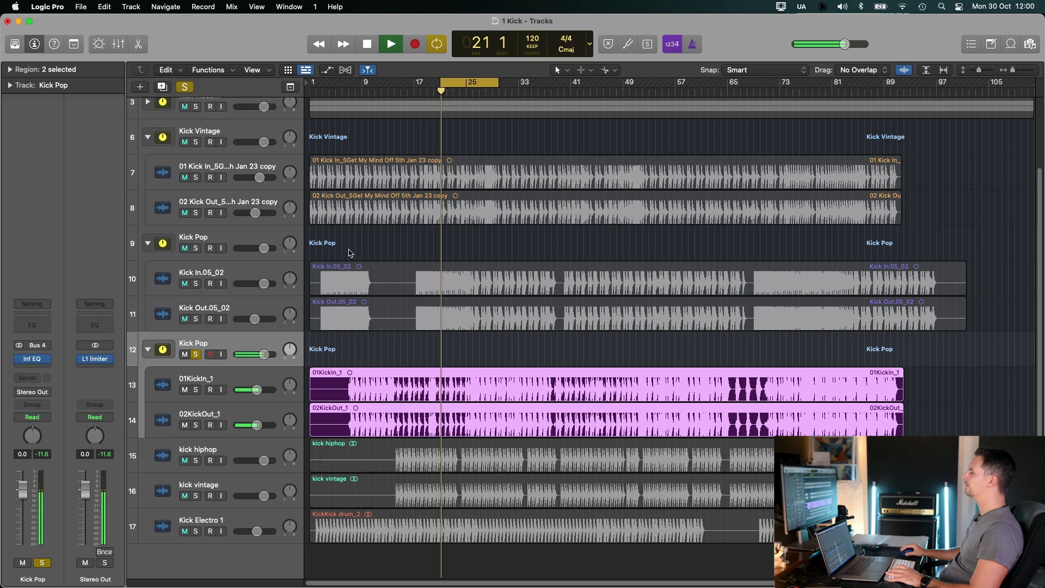
left_click_drag(468, 83, 507, 83)
key("space")
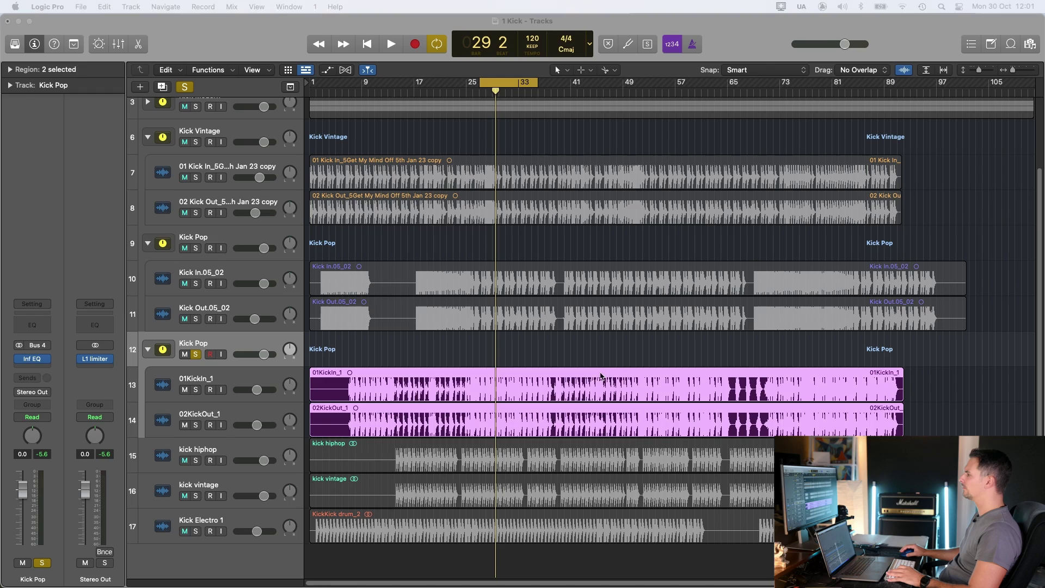
left_click(584, 361)
key("space")
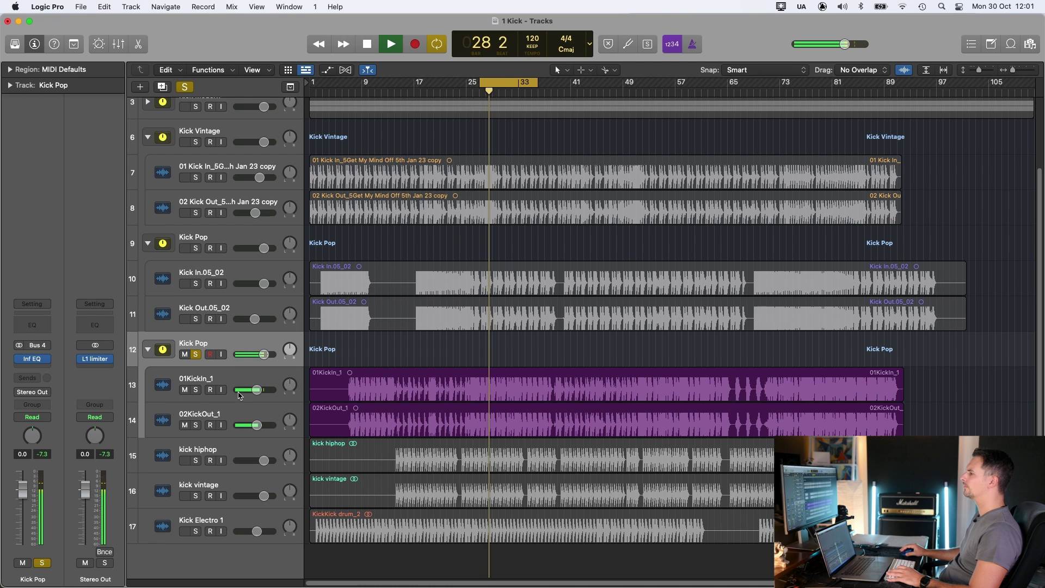
Boost 3.63 dB at 56 Hz in the second Kick Pop stack's EQ and shift its mid cut slightly higher and shallower.
left_click(239, 410)
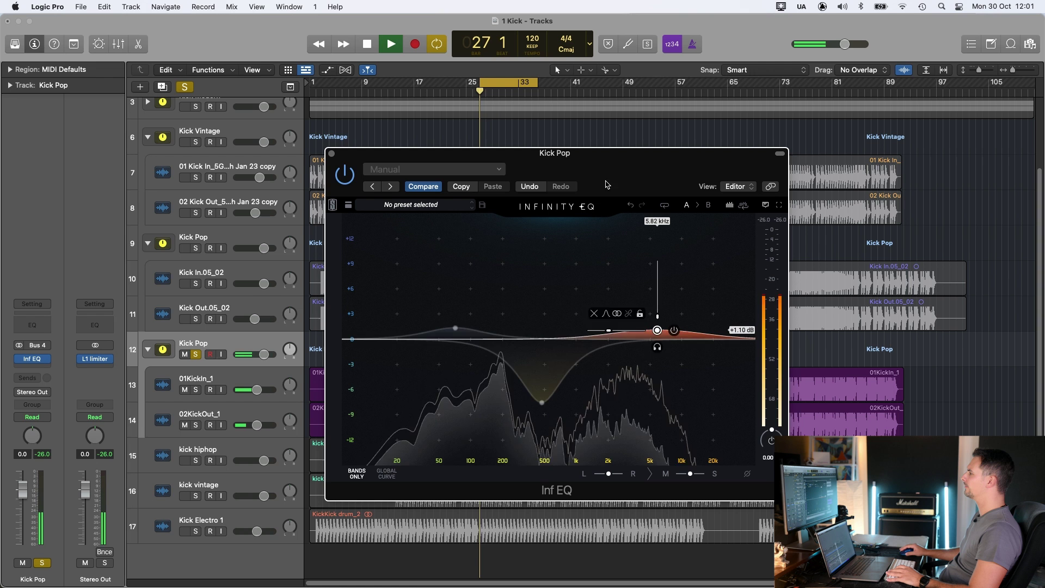
left_click_drag(455, 329, 444, 309)
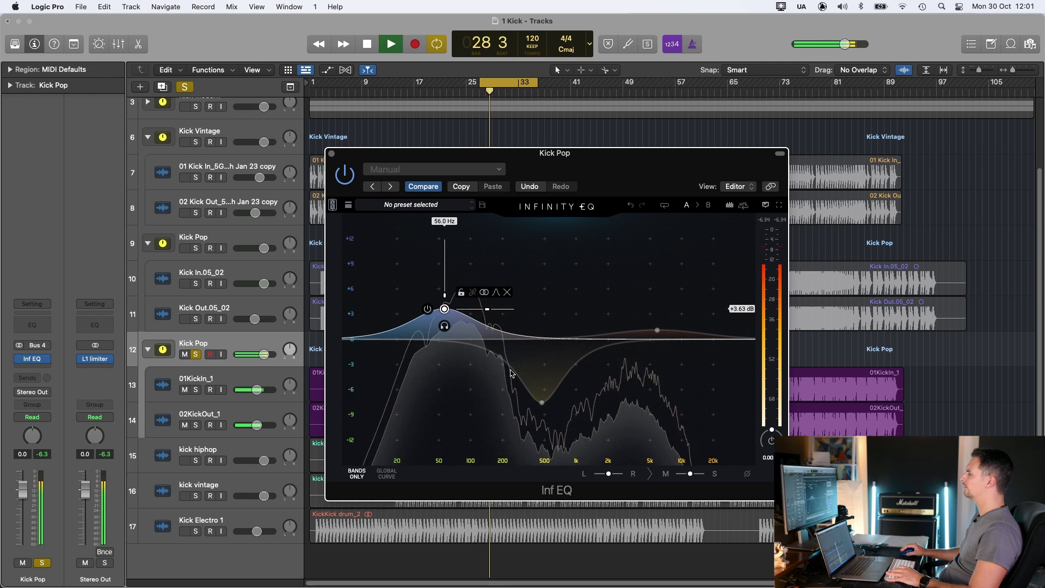
mouse_move(541, 402)
left_mouse_down()
mouse_move(545, 316)
mouse_move(583, 306)
mouse_move(566, 284)
mouse_move(562, 407)
mouse_move(559, 395)
left_mouse_up()
left_click(332, 154)
Solo 01KickIn_1 and 02KickOut_1 separately and together, check the Kick Out volume, and reselect their Kick Pop stack.
left_click(201, 379)
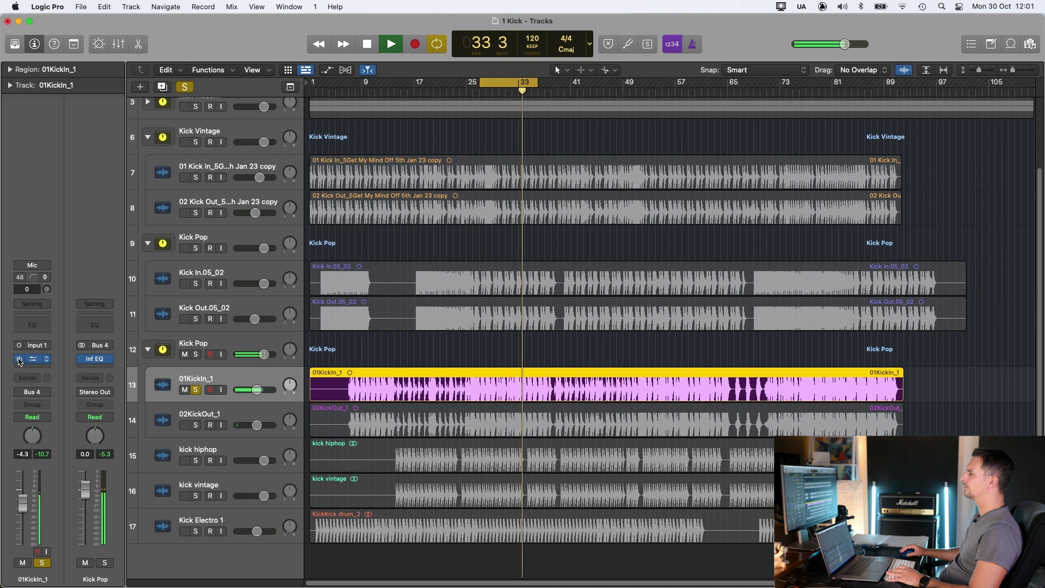
left_click(199, 416)
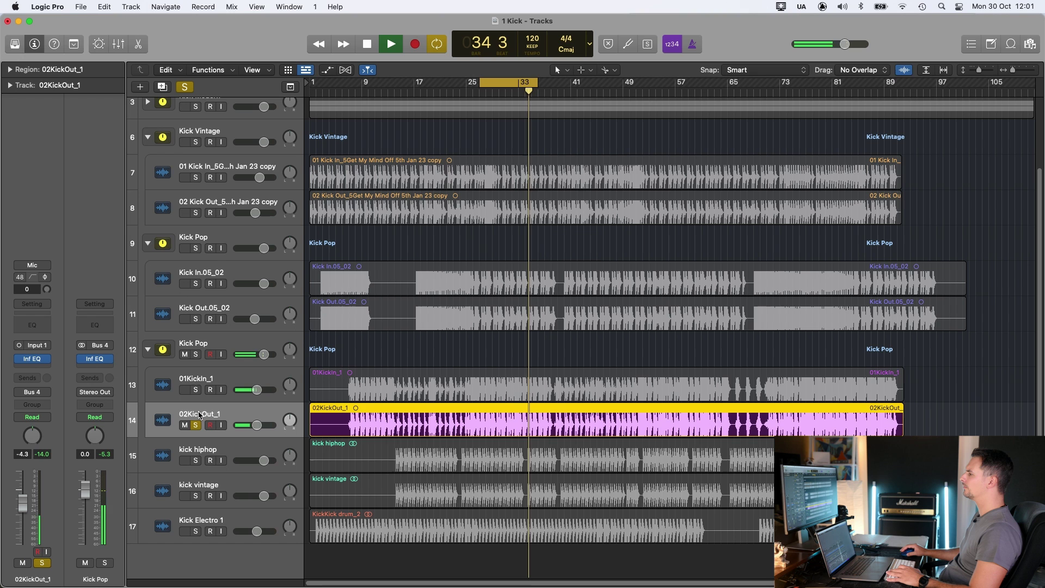
left_click(196, 391)
left_click_drag(256, 425, 257, 425)
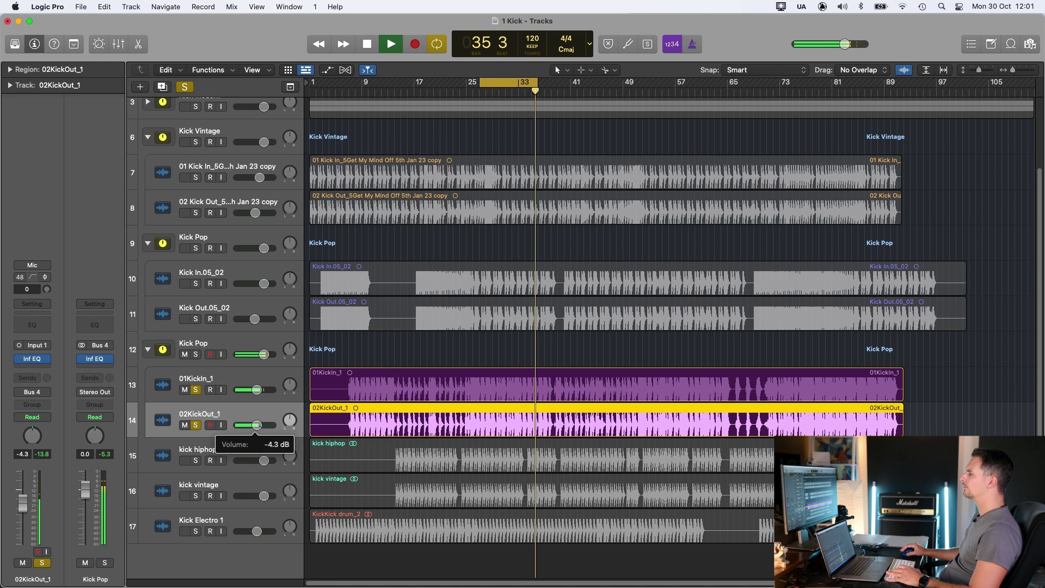
left_click(207, 347)
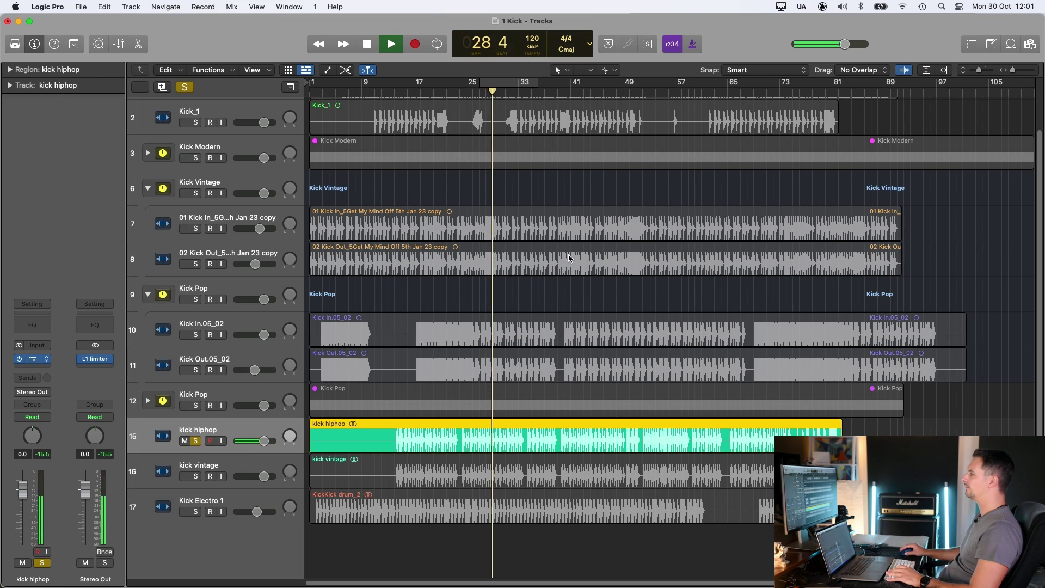
Add a bell boost of 3.11 dB at 2.86 kHz to the soloed kick hiphop track's Infinity EQ.
left_click_drag(602, 158, 669, 61)
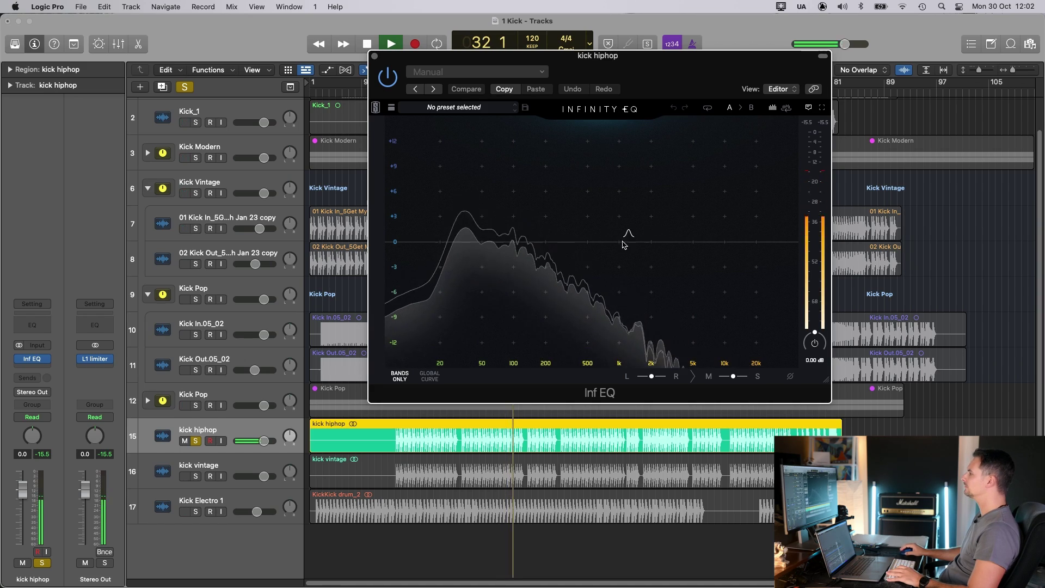
left_click_drag(638, 240, 667, 216)
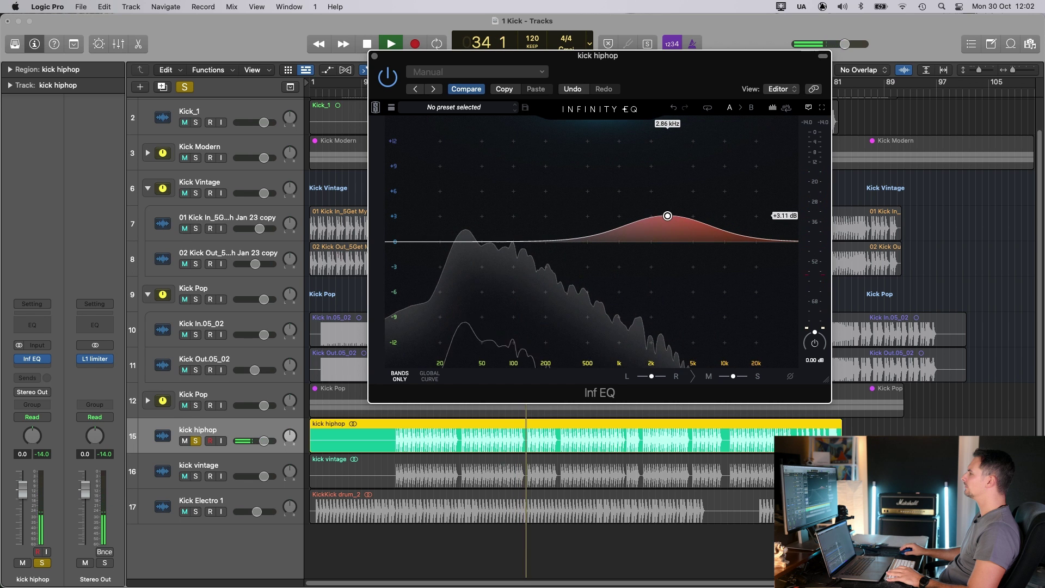
left_click_drag(629, 96, 697, 157)
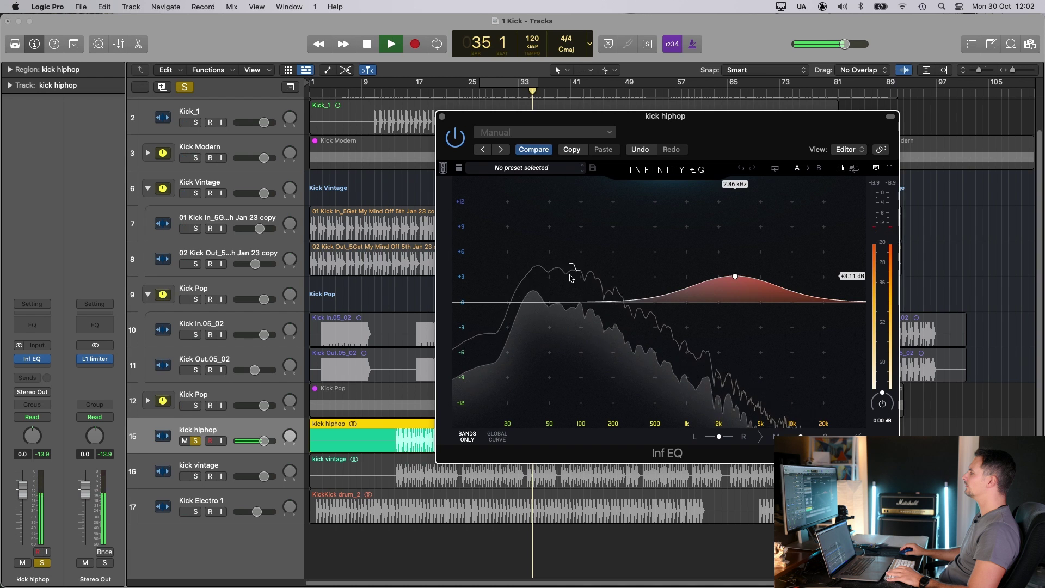
Add a low bell boost of about 2.8 dB near 66 Hz and a low-cut band at 15.2 Hz to the kick hiphop EQ.
left_click(580, 276)
left_click(643, 258)
mouse_move(580, 275)
left_mouse_down()
mouse_move(600, 263)
mouse_move(573, 272)
left_mouse_up()
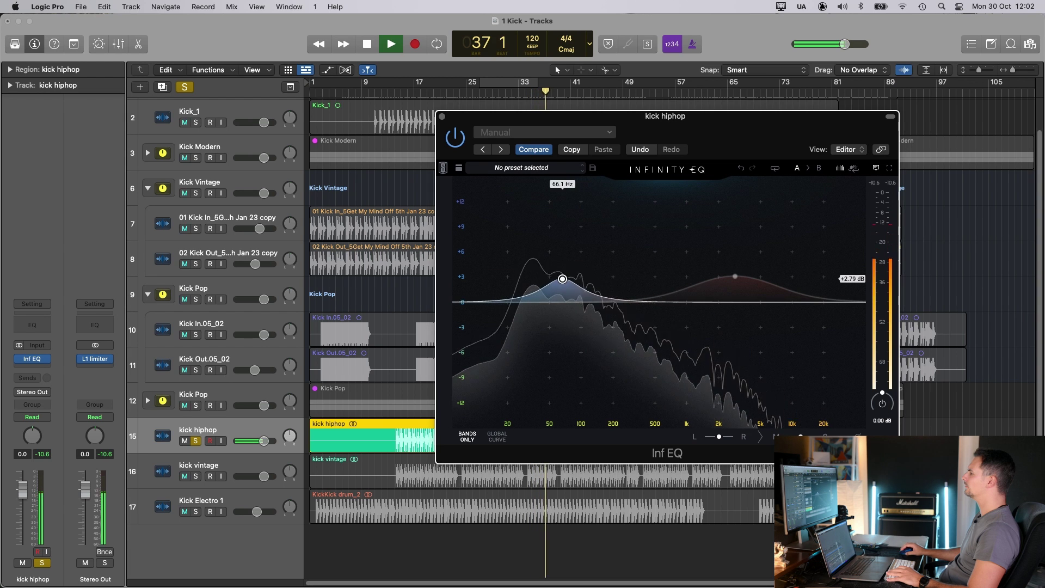
left_click(482, 342)
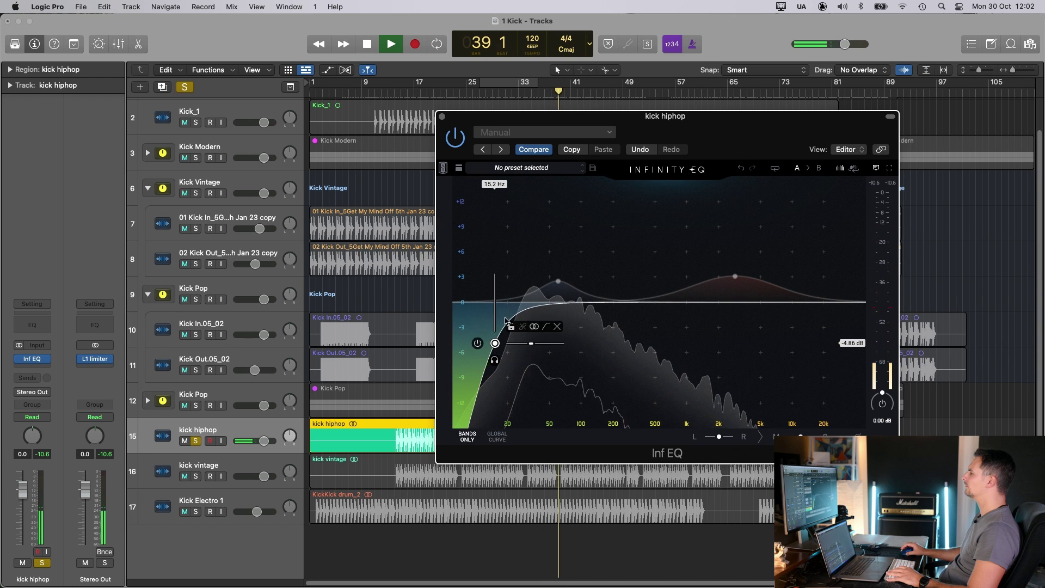
Cut 1.56 dB at 259 Hz in the kick hiphop EQ, move the plug-in window aside and audition the track.
left_click_drag(728, 130, 730, 140)
left_click_drag(632, 290, 619, 327)
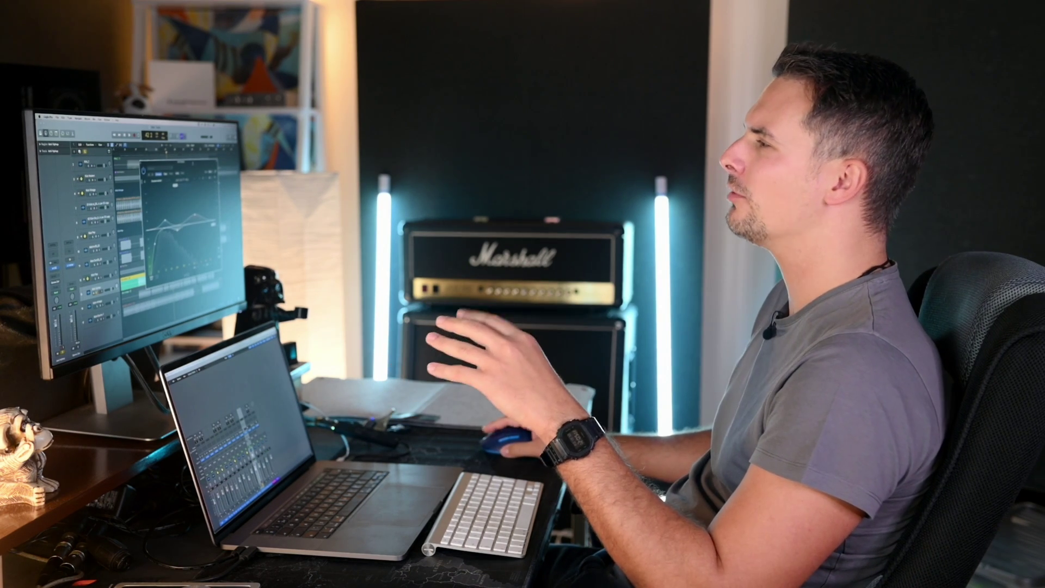
left_click_drag(193, 162, 182, 132)
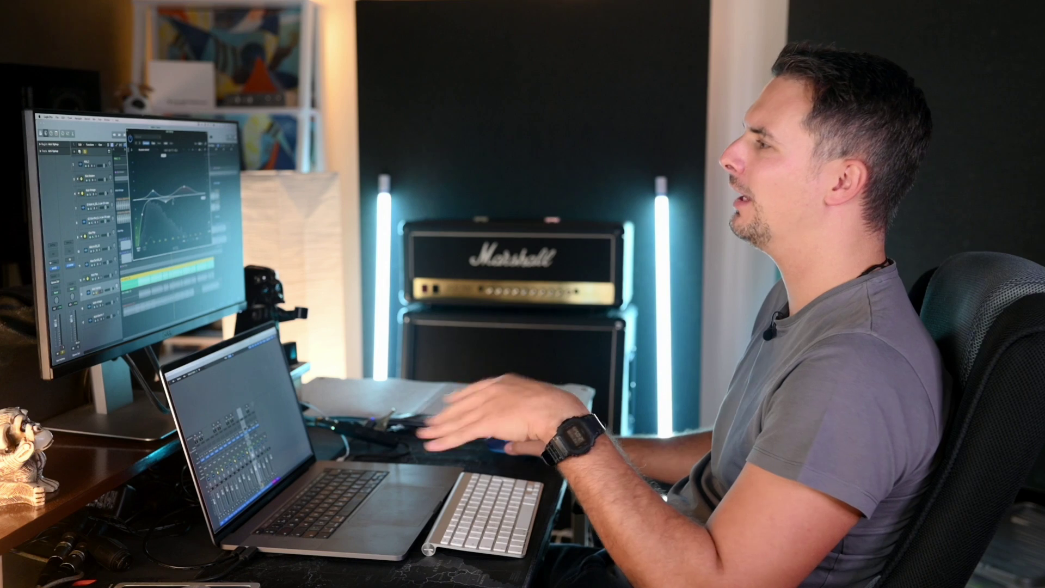
left_click_drag(182, 133, 190, 136)
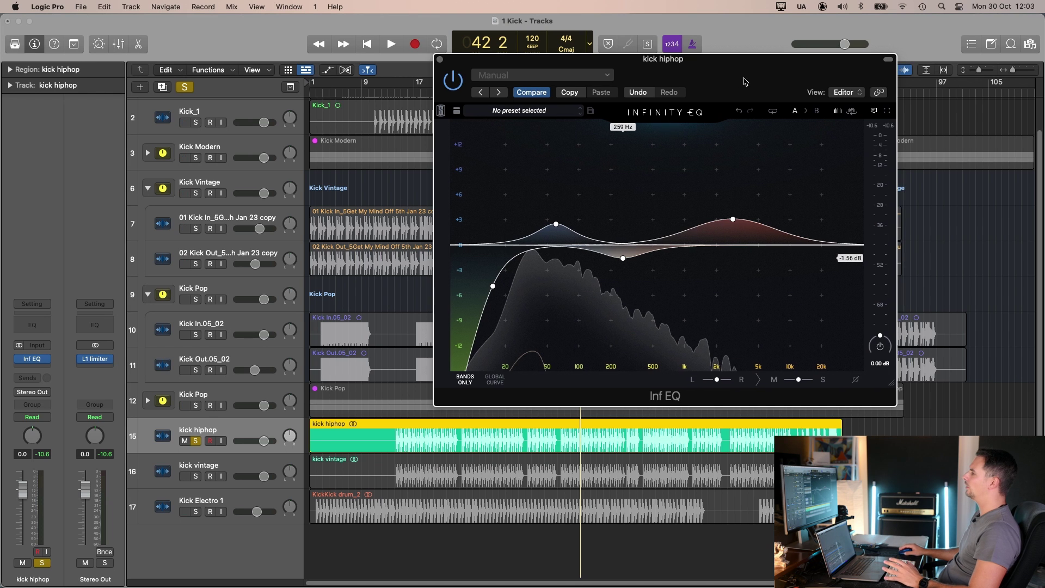
left_click_drag(744, 79, 749, 82)
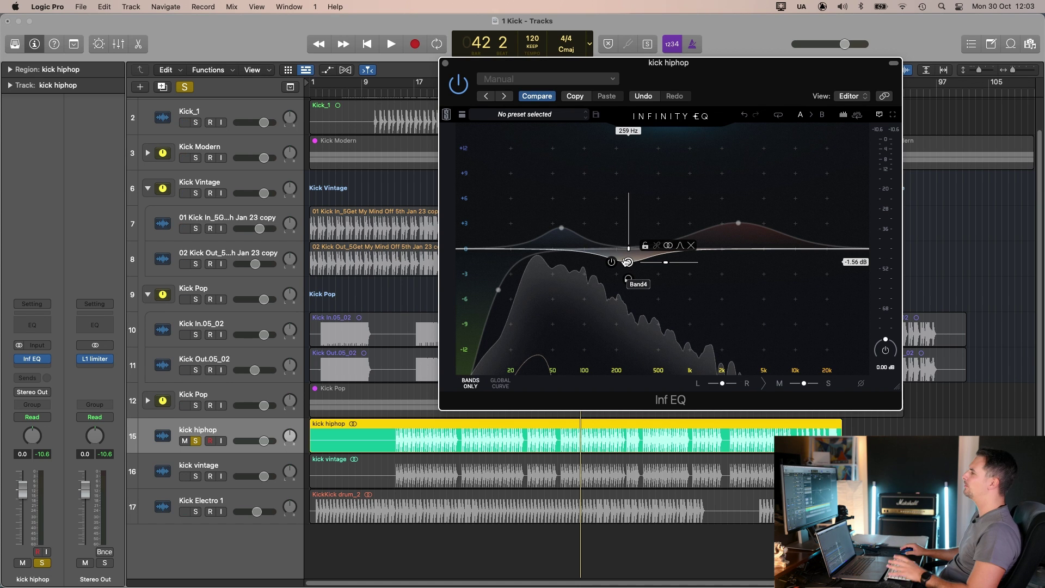
left_click_drag(729, 87, 810, 93)
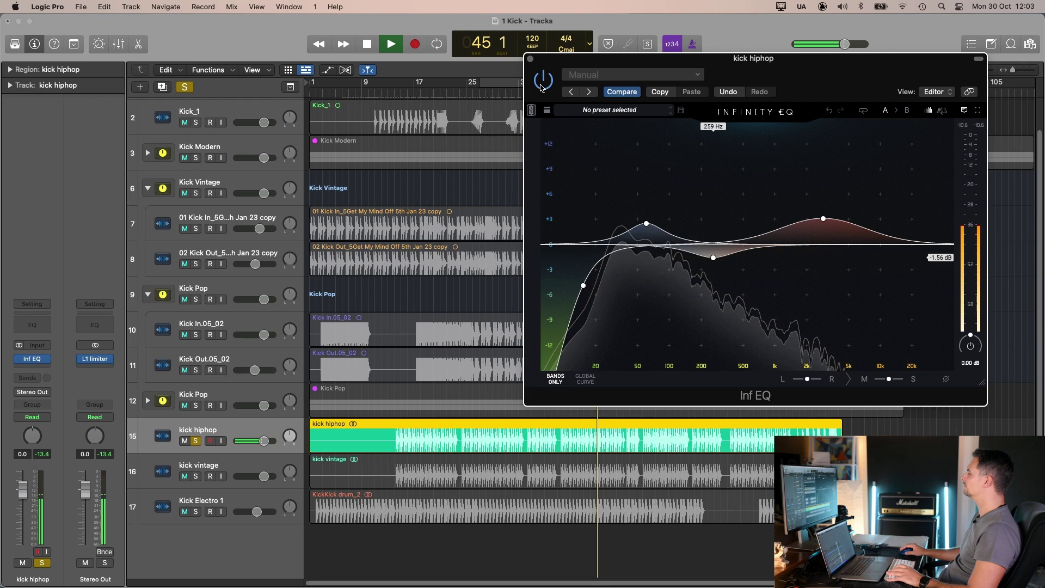
key("space")
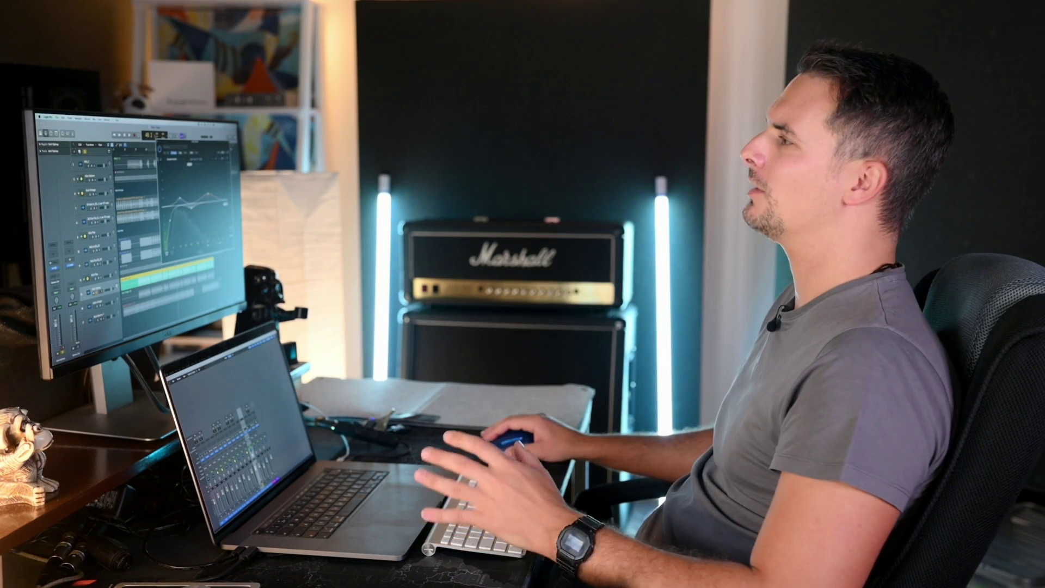
Close the kick hiphop EQ, shift the cycle range to start near bar 40 and move the kick vintage EQ window aside.
key("super+w")
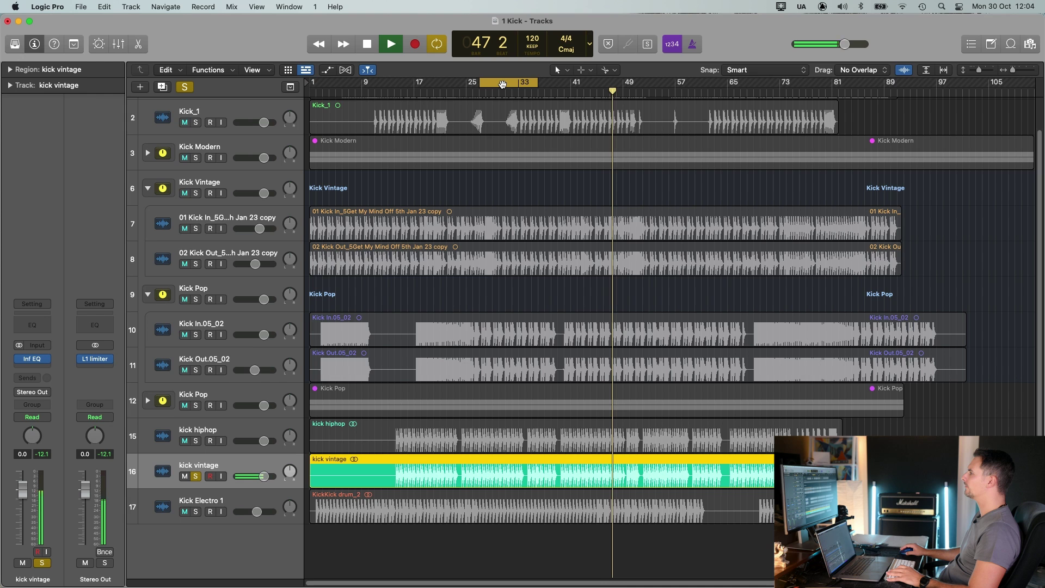
left_click_drag(502, 84, 588, 83)
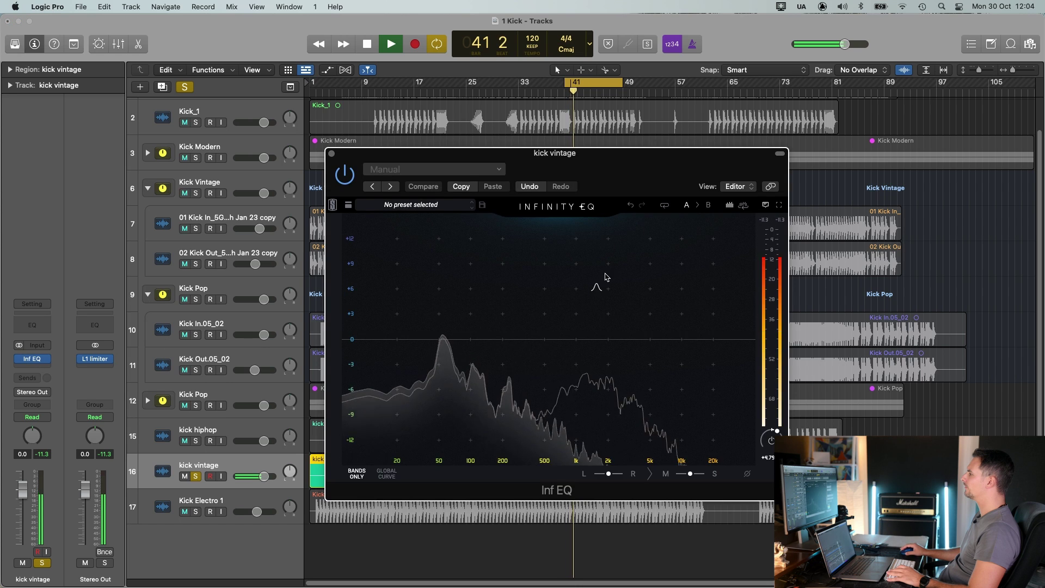
left_click_drag(623, 172, 714, 147)
Try a bell boost of 5.77 dB at 624 Hz in the soloed kick vintage track's EQ.
key("space")
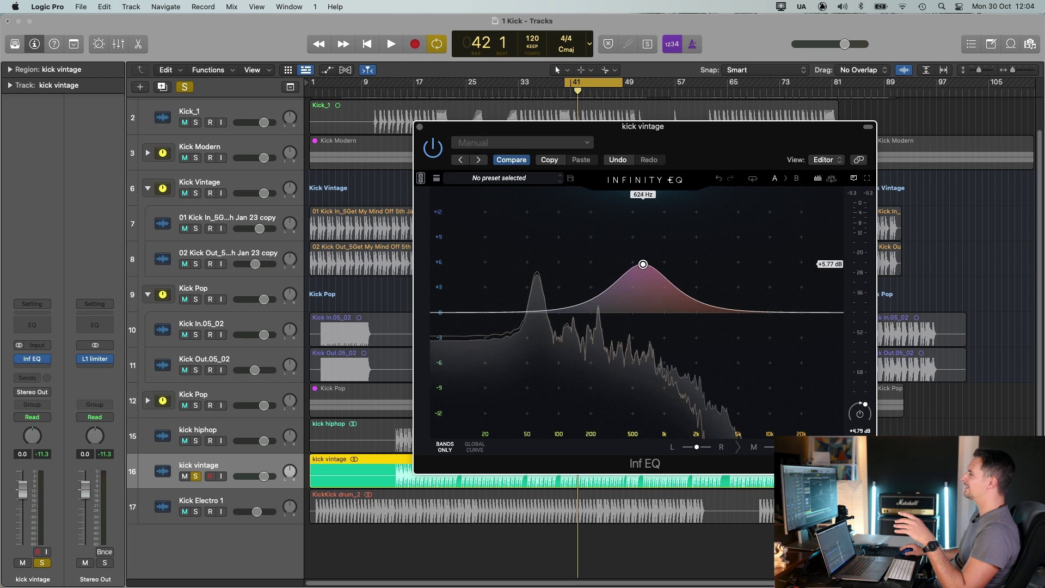
left_click_drag(644, 264, 660, 261)
key("space")
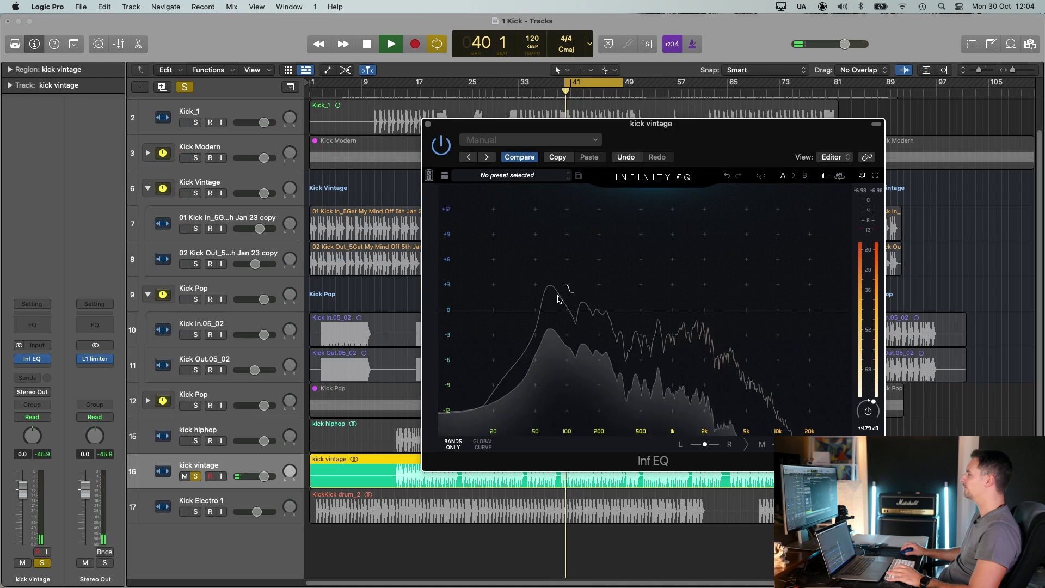
Add bell boosts of 4.35 dB at 54.7 Hz and 1.23 dB at 4.82 kHz to the kick vintage EQ, auditioning the track.
left_click_drag(568, 290, 537, 273)
key("space")
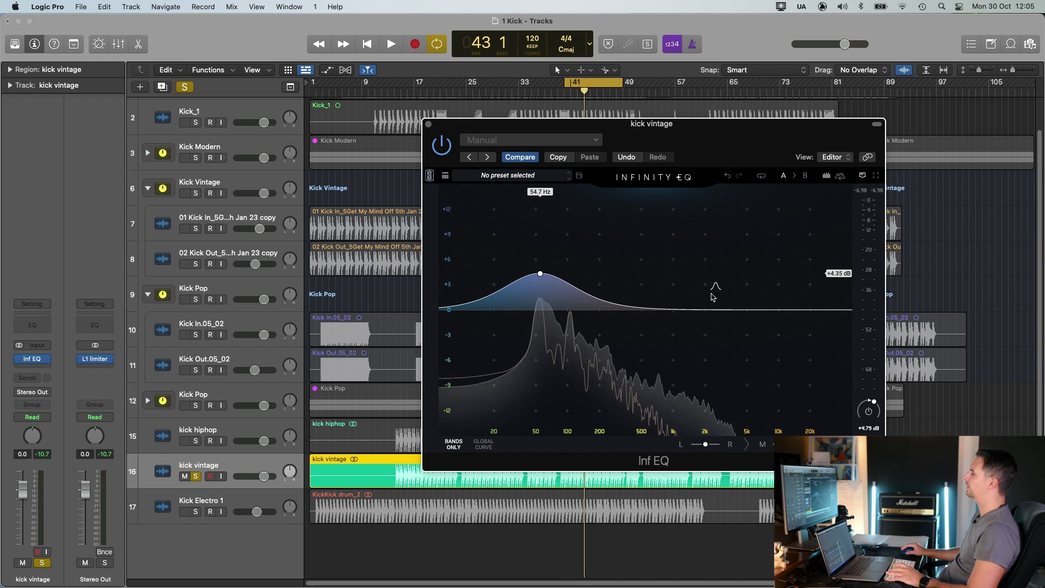
key("space")
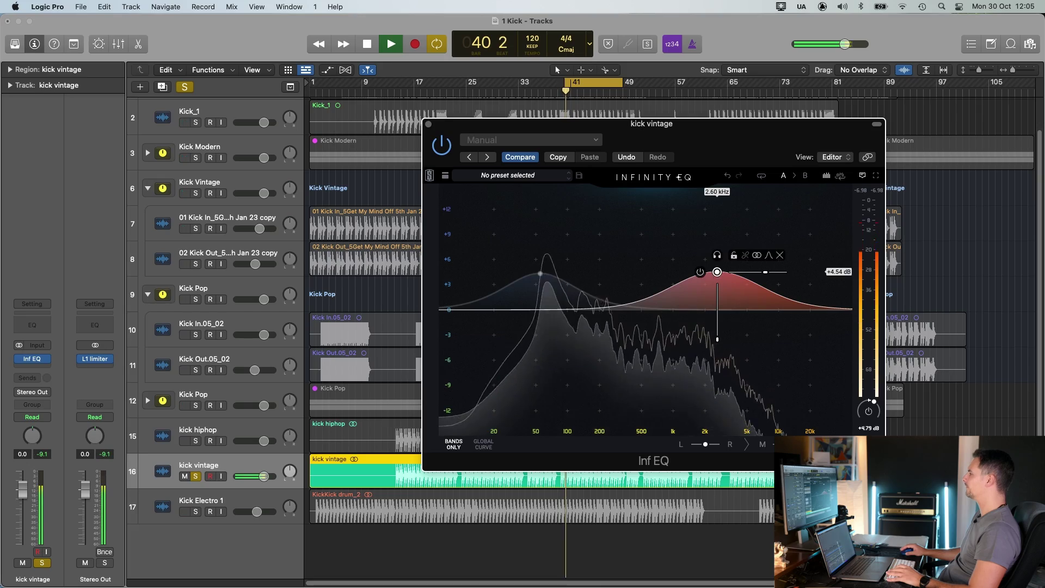
left_click_drag(716, 273, 745, 299)
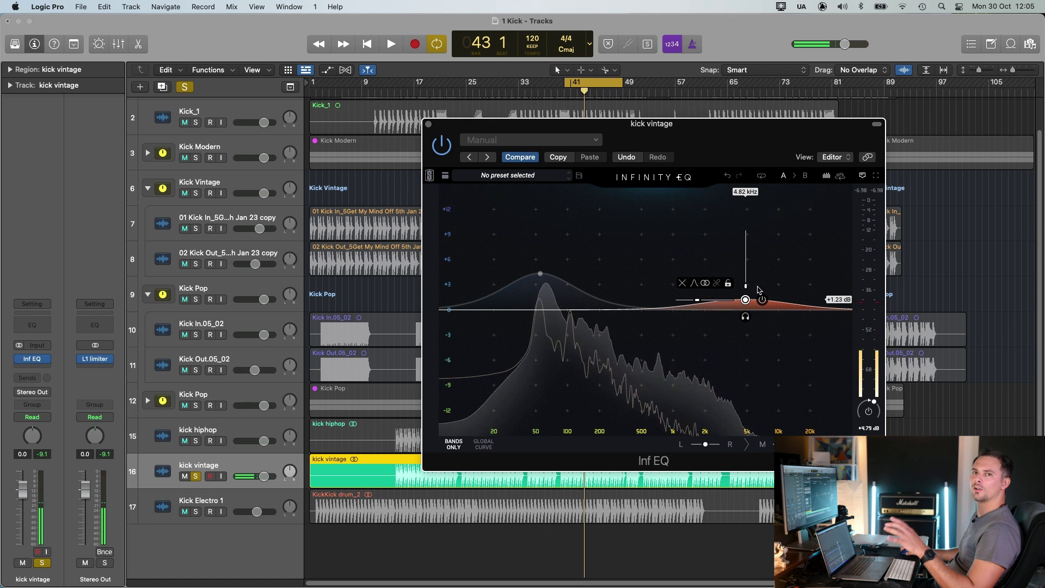
key("space")
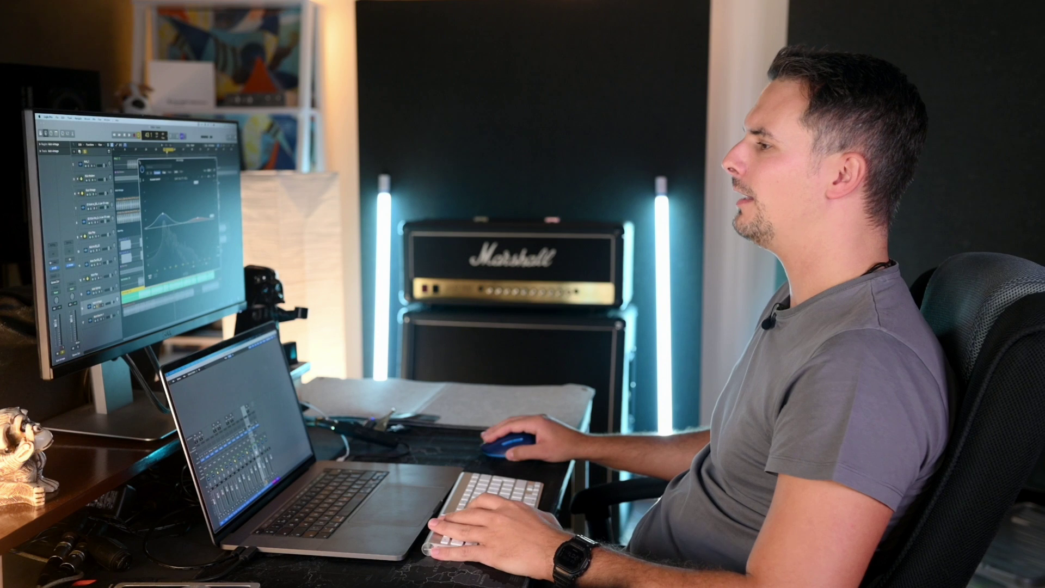
Close the kick vintage EQ and add a cut of about 2 dB near 337 Hz in the soloed Kick Electro 1 track's Infinity EQ.
key("super+w")
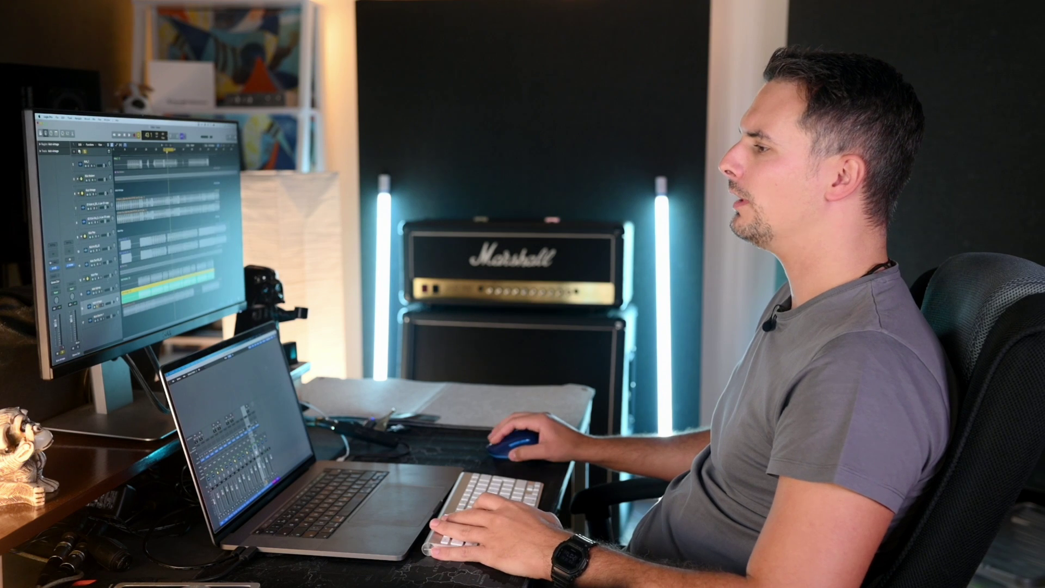
left_click(98, 317)
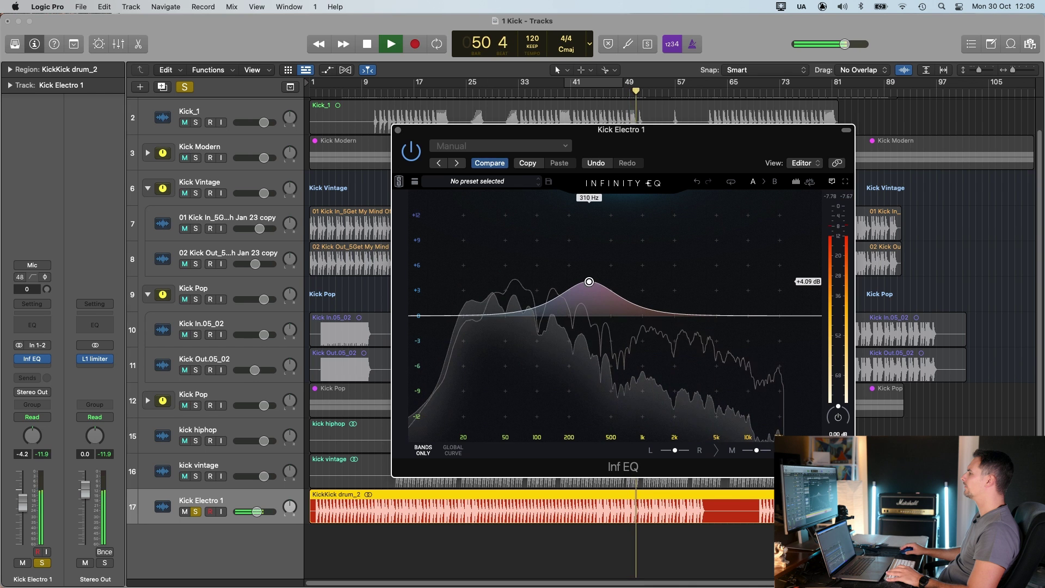
left_click_drag(599, 287, 593, 267)
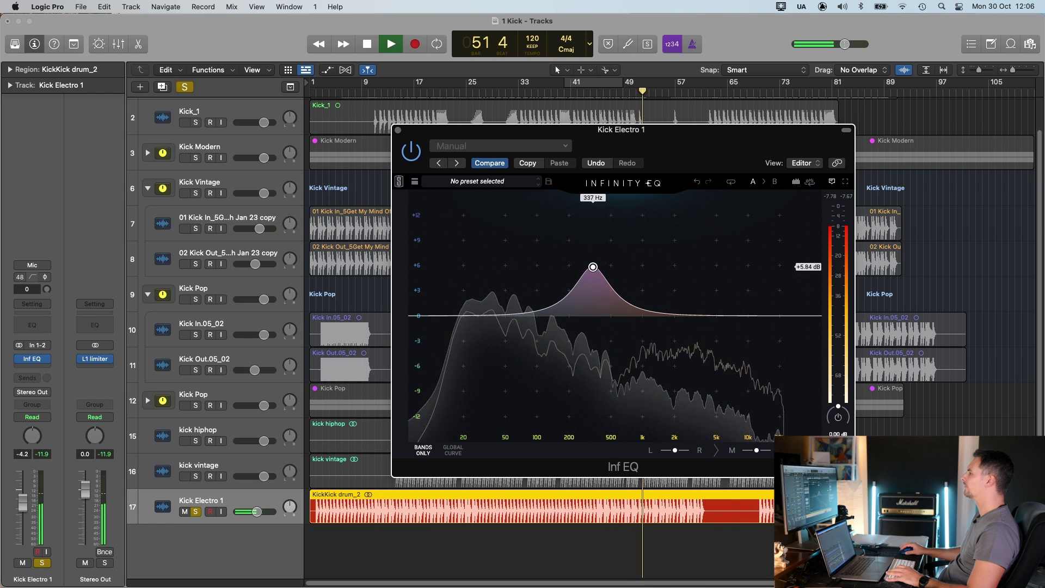
Add bell boosts of 1.88 dB at 4.23 kHz and 2.92 dB at 72.7 Hz to the Kick Electro 1 EQ.
left_click(698, 295)
left_click_drag(697, 294, 702, 293)
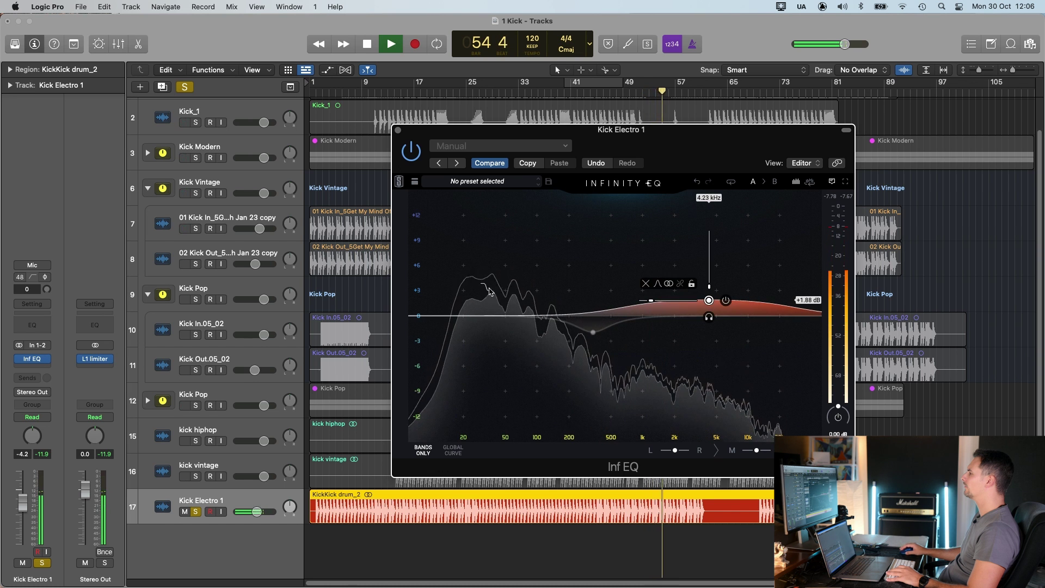
left_click(540, 285)
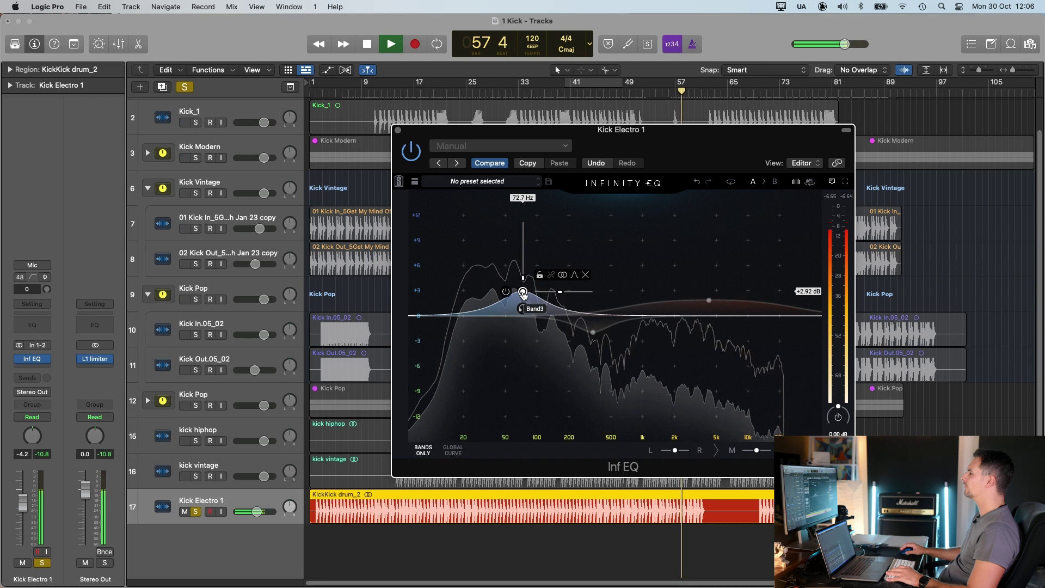
Add a low-cut band at 18.8 Hz to the Kick Electro 1 EQ and compare the sound with the plug-in bypassed and active.
left_click(442, 344)
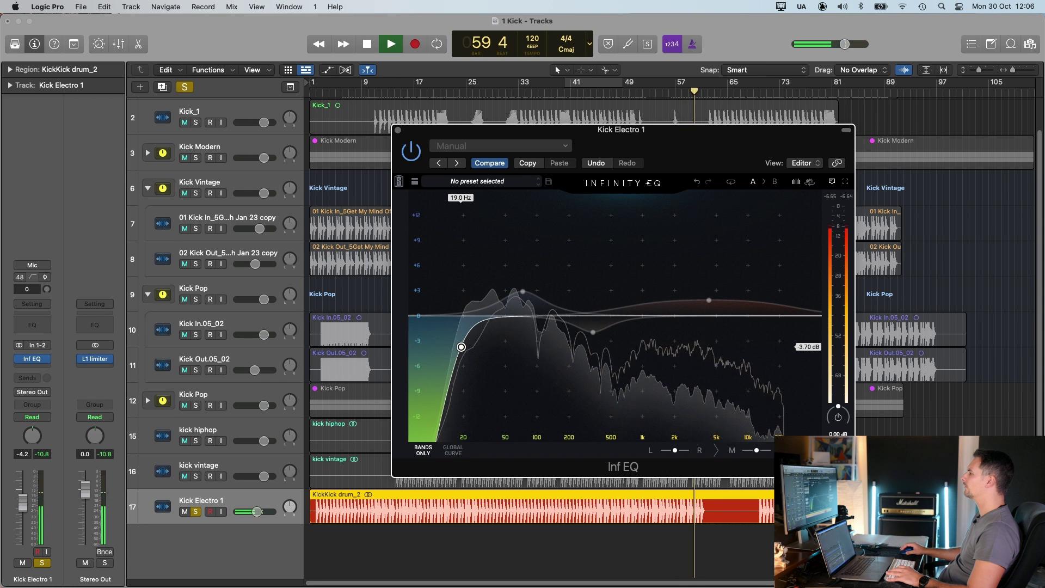
left_click_drag(666, 149, 662, 151)
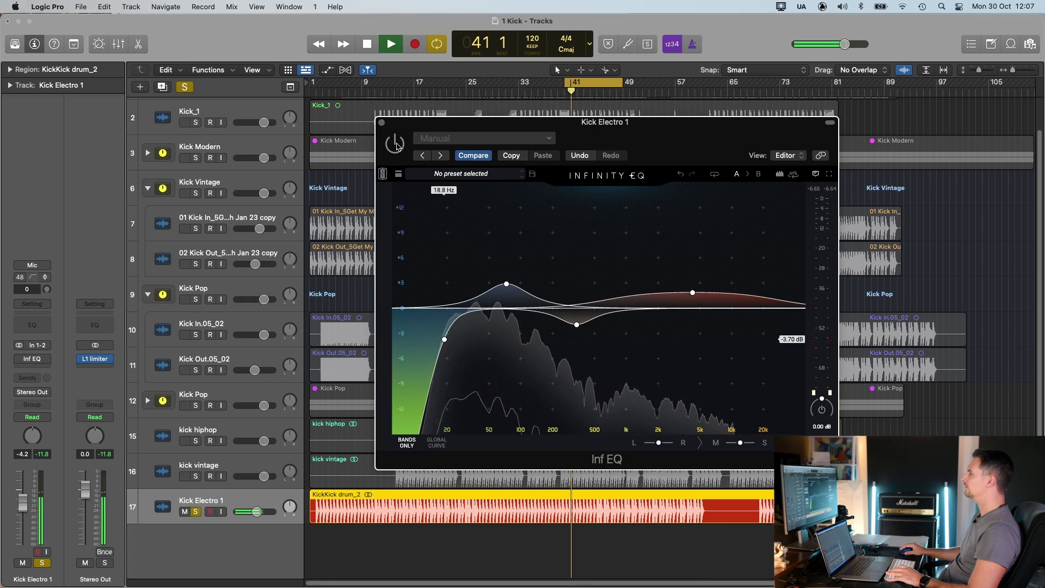
left_click(396, 144)
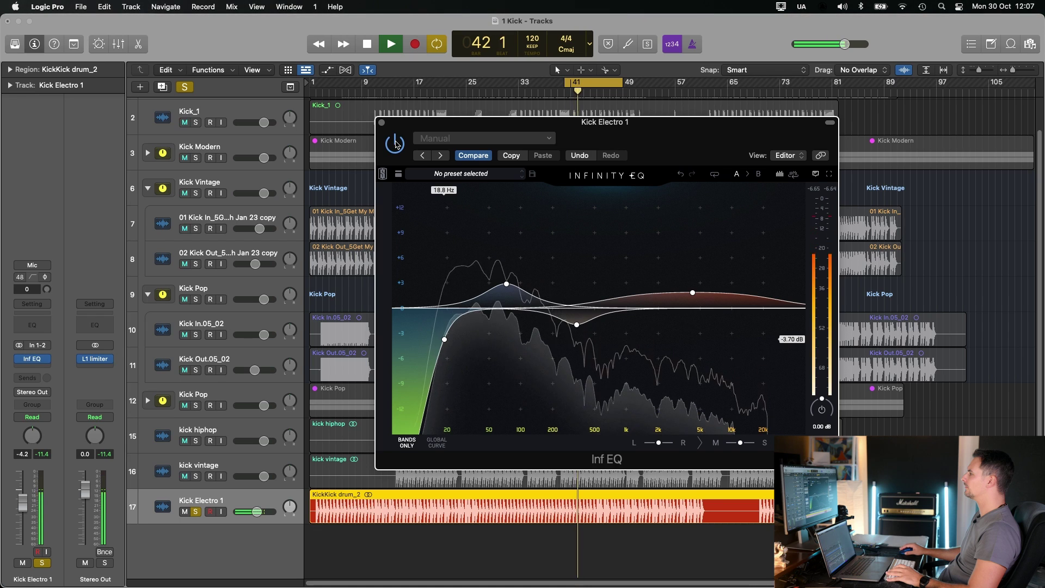